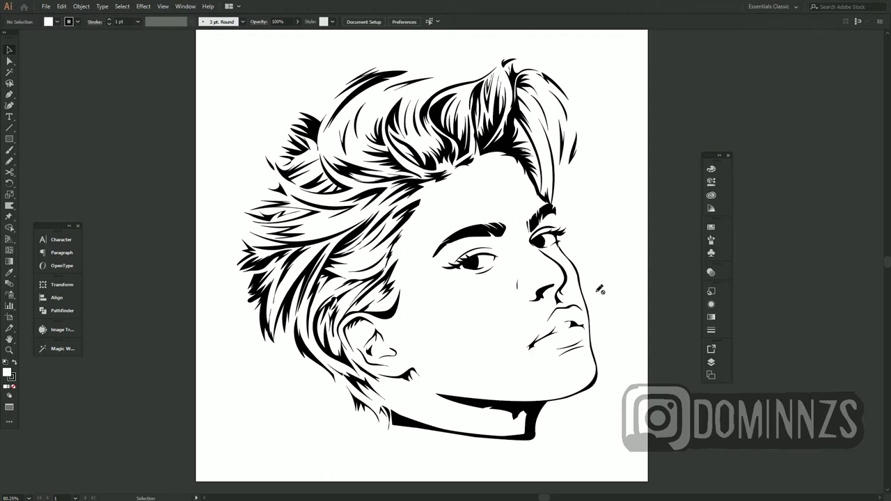
Show the Layers panel listing Layer 3, Layer 2 and Layer 1
left_click(711, 362)
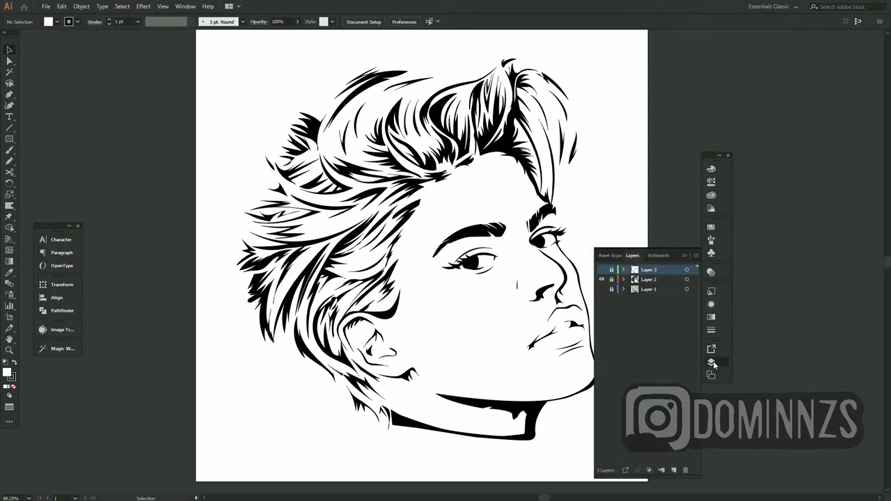
Hide the line-art layer, show and select Layer 1's photo, and add Layer 4 above it
left_click(602, 279)
left_click(603, 289)
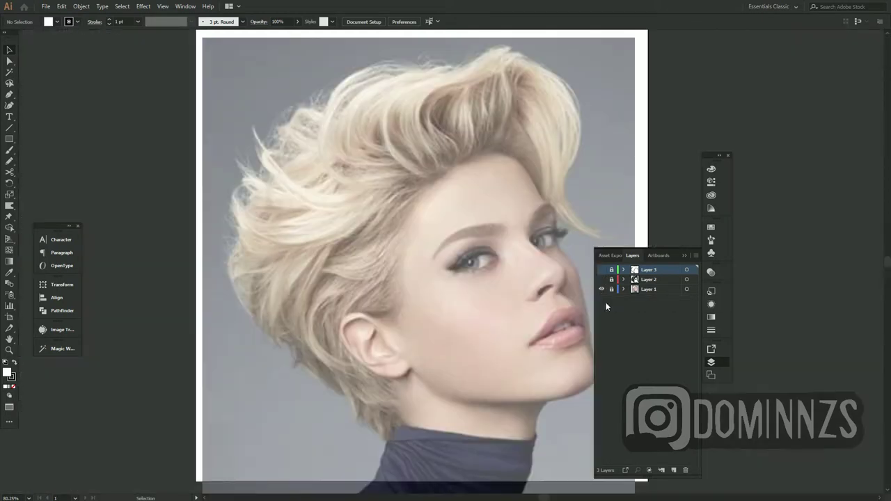
left_click(657, 290)
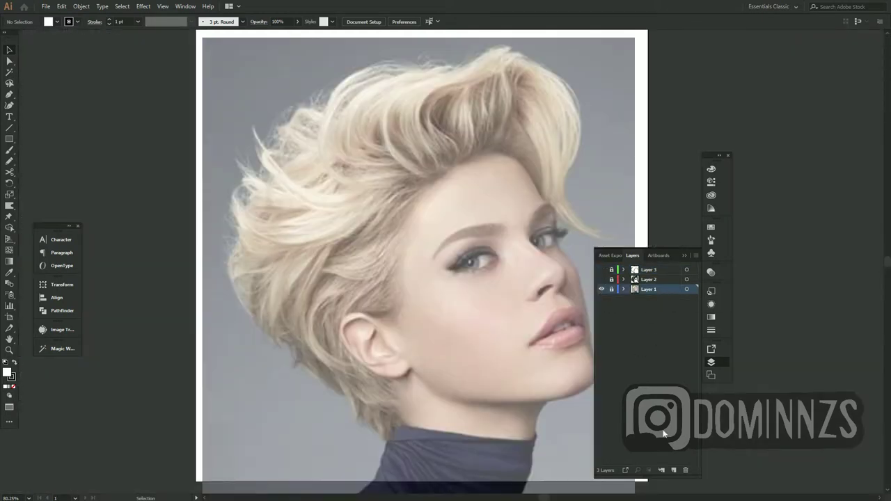
left_click(674, 472)
left_click(710, 362)
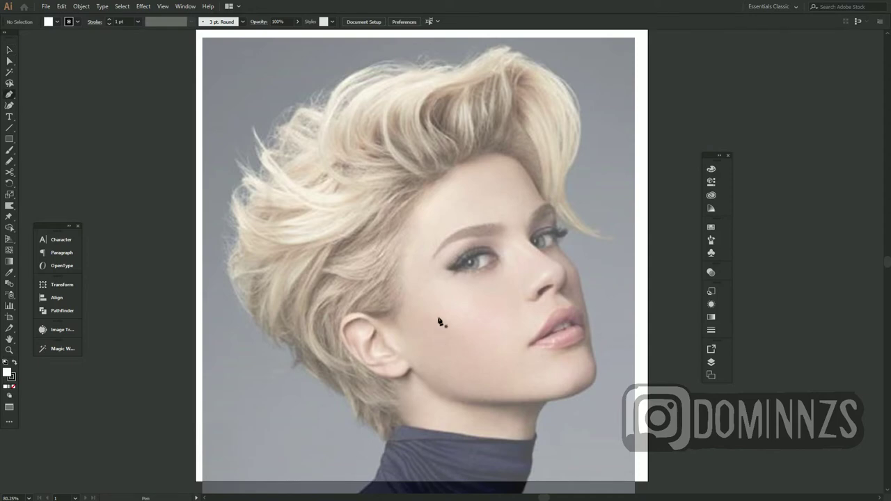
Choose the Pen tool, check the Smooth tool, and set fill to None with the 1 pt stroke
left_click(11, 95)
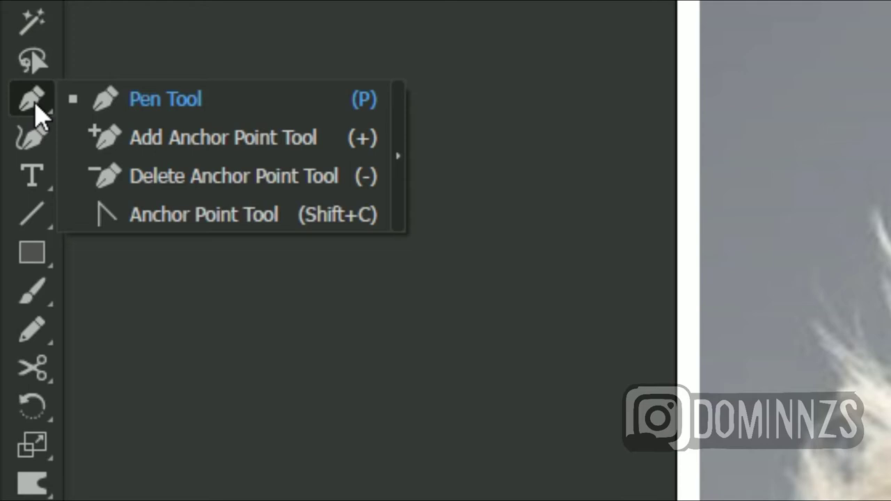
left_click(35, 112)
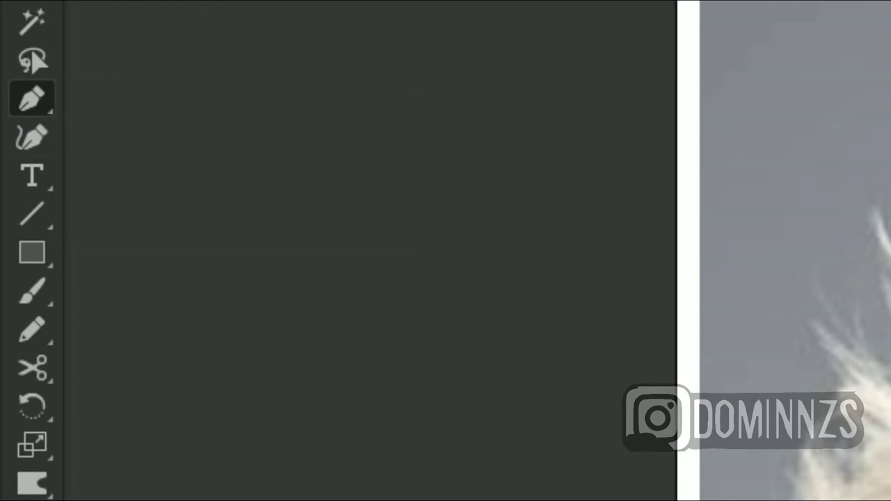
left_click(43, 347)
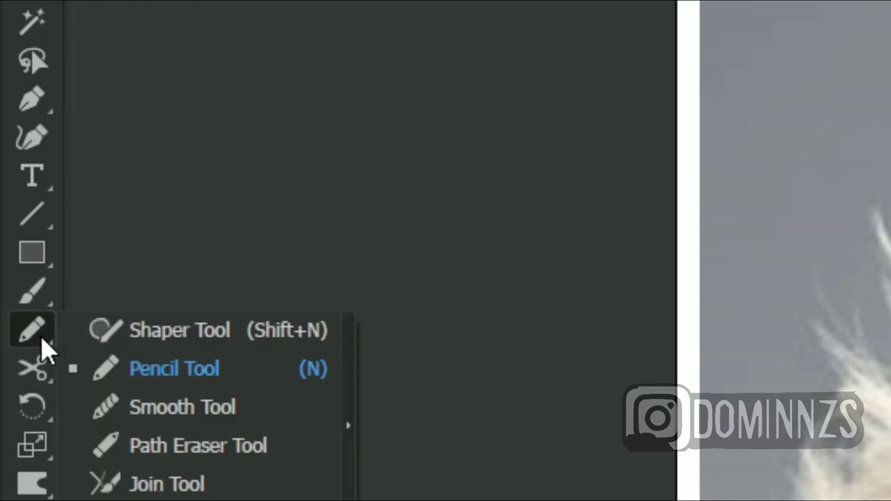
left_click(170, 417)
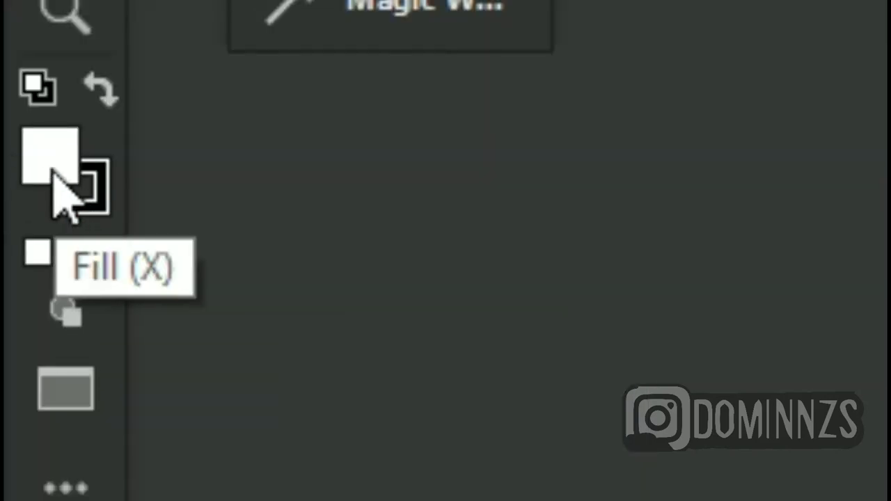
left_click(87, 264)
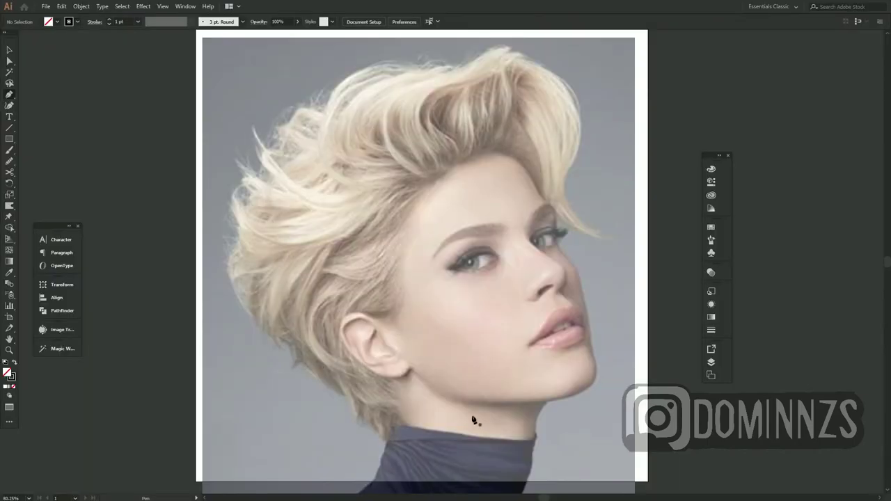
Zoom in on the eye and trace the spiked, hooked eyebrow outline
mouse_move(442, 271)
left_mouse_down()
mouse_move(376, 298)
mouse_move(417, 292)
left_mouse_up()
key("p")
key("Tab")
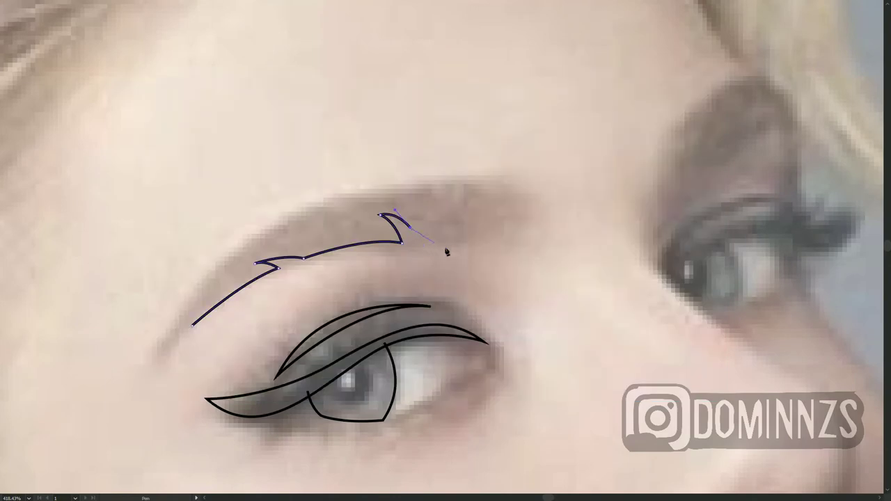
left_click(431, 242)
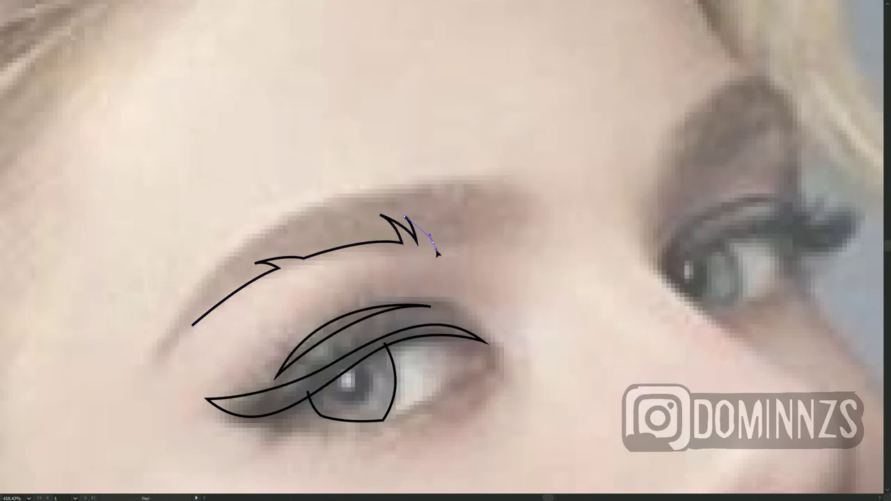
left_click(516, 218)
left_click(512, 188)
left_click(459, 181)
left_click(490, 206)
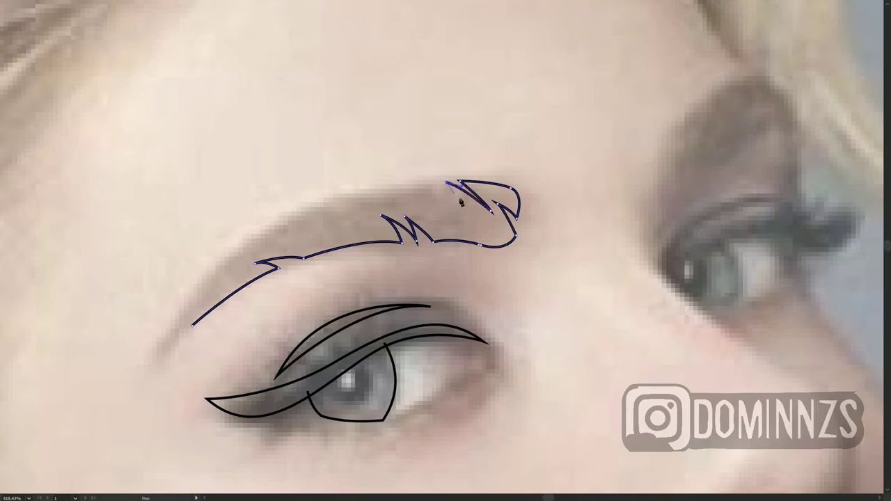
left_click(301, 208)
left_click(341, 214)
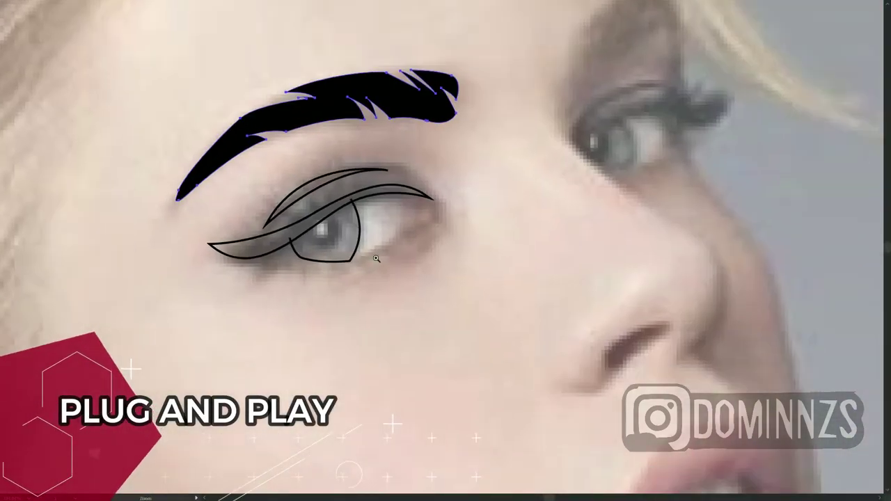
Trace zigzag details at the inner and outer eye corners
left_click(262, 240)
left_click(235, 226)
left_click(277, 232)
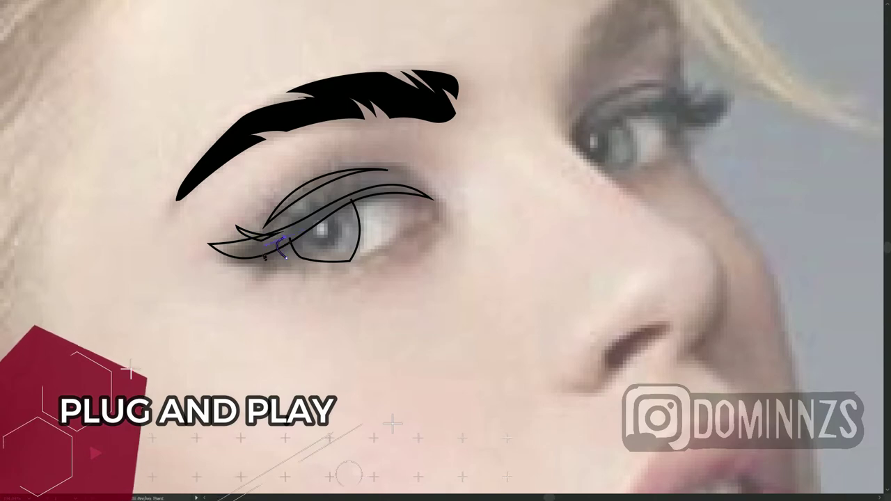
left_click(257, 248)
left_click(284, 239)
left_click(287, 257)
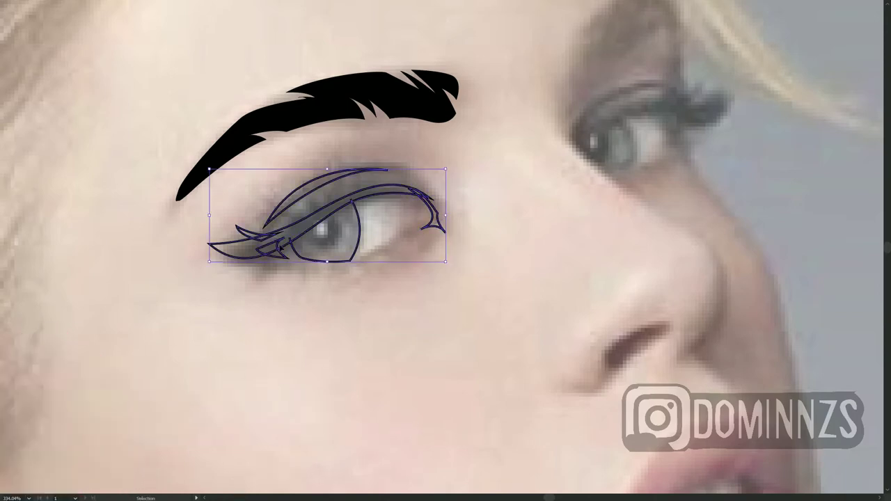
Draw the lower-lid line under the eye and begin the nostril curve
left_click(343, 280)
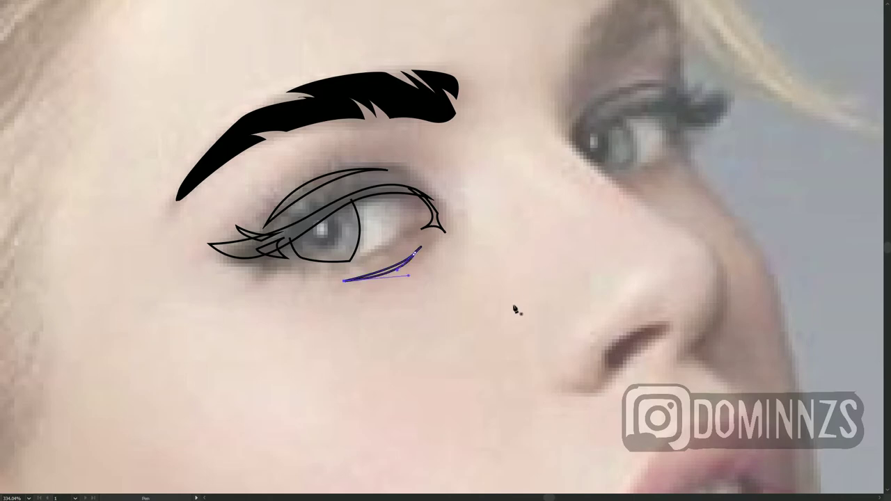
scroll(515, 309, "right", 5)
left_click(417, 391)
scroll(453, 394, "down", 3)
left_click(434, 343)
left_click_drag(449, 299, 472, 290)
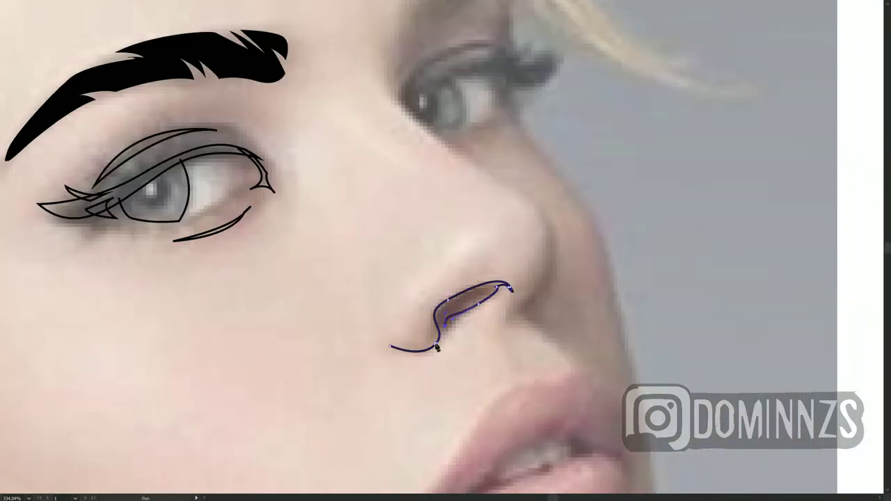
Finish the nostril path and trace a curved line up the nose bridge toward the brow
left_click(448, 353, "ctrl")
left_click_drag(429, 365, 428, 357)
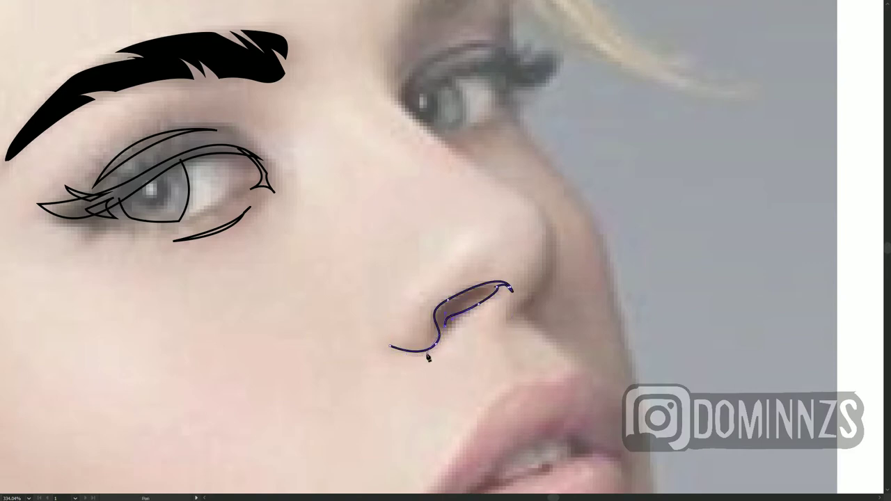
left_click(505, 341)
left_click(521, 300)
left_click_drag(529, 207, 508, 193)
left_click_drag(384, 52, 431, 12)
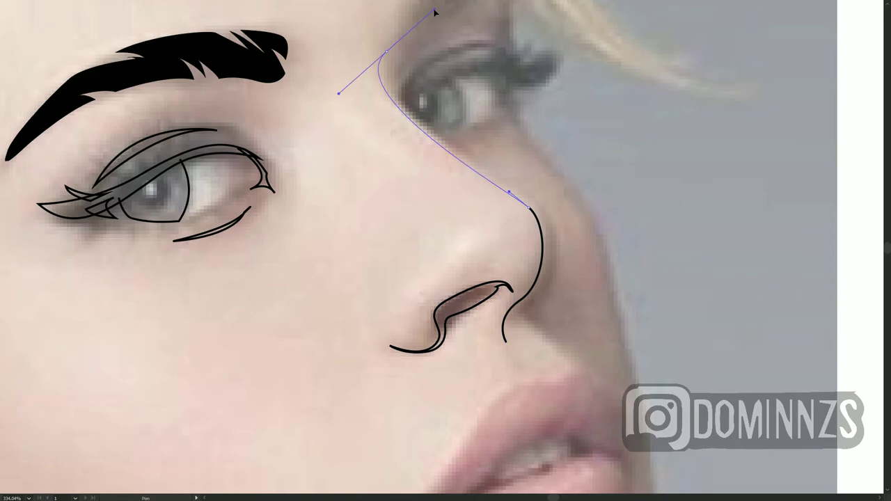
left_click(423, 126)
left_click_drag(419, 128, 459, 317)
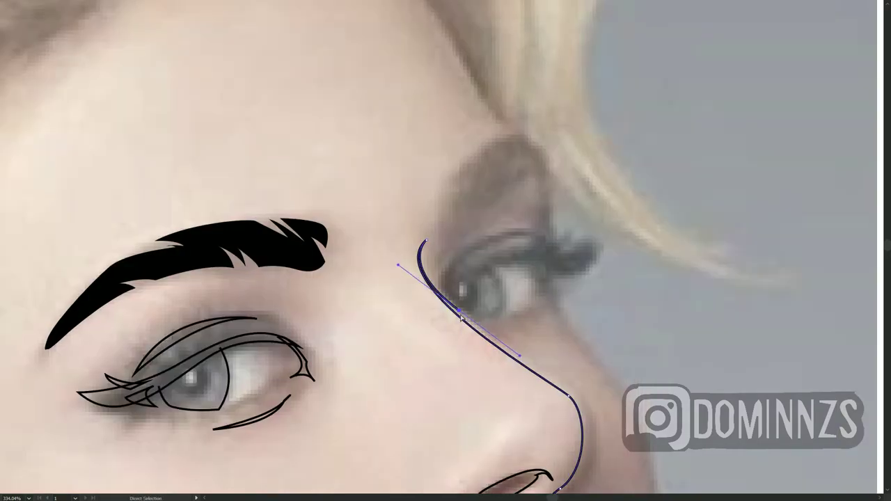
Trace the inner nose line down to a curved nose tip at the nostril
left_click_drag(548, 378, 597, 408)
left_click(526, 367)
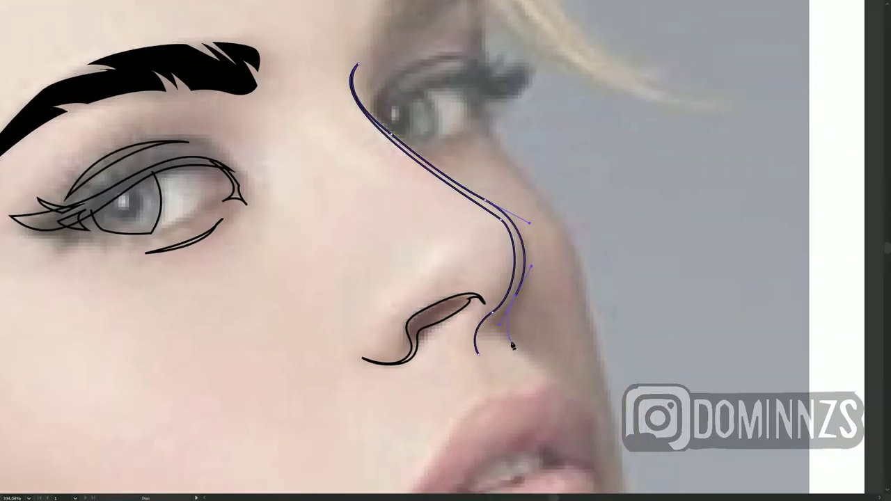
left_click_drag(510, 341, 481, 332)
left_click_drag(507, 392, 490, 342)
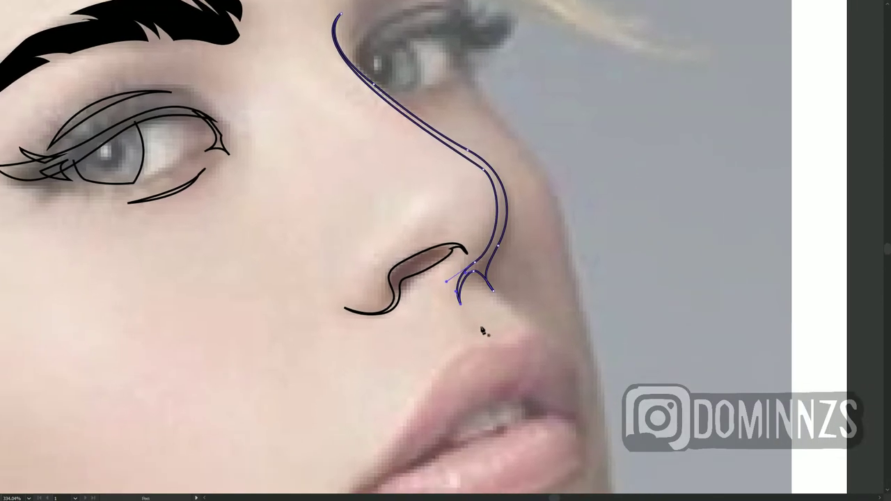
left_click_drag(472, 302, 471, 327)
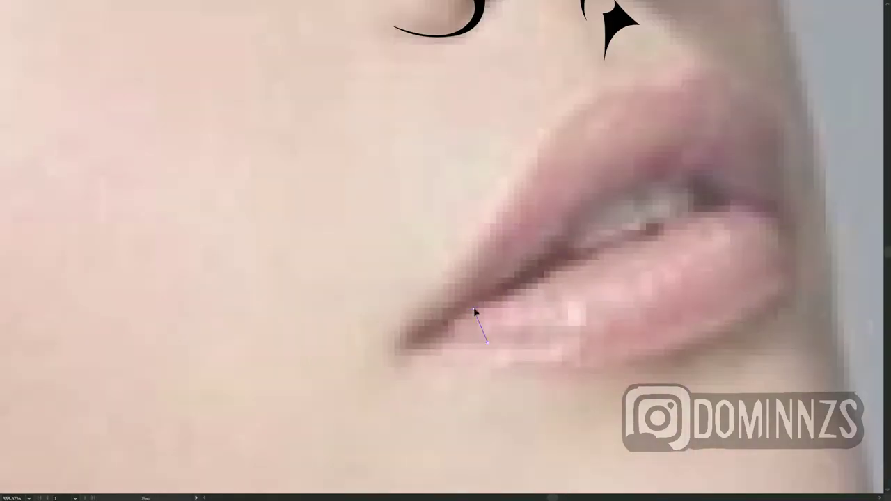
Draw the closed, spiked mouth-corner shape along the lip line
left_click(452, 316)
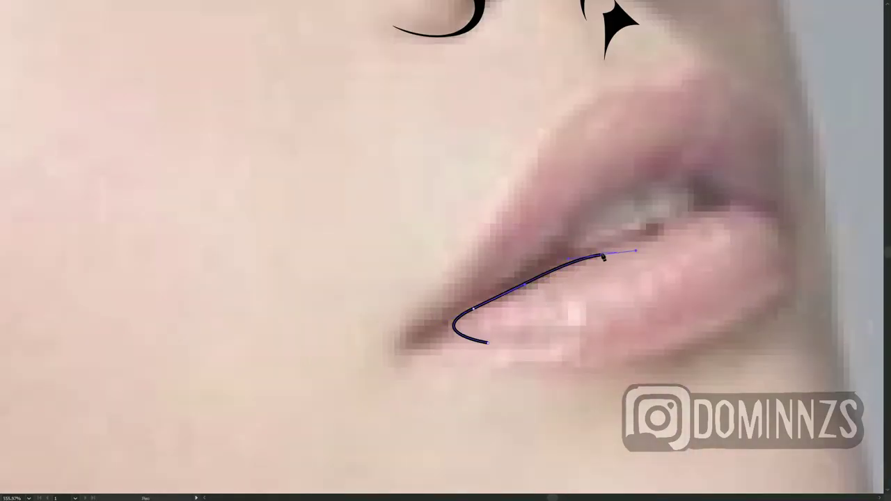
left_click(600, 255)
left_click(564, 227)
left_click(473, 301)
left_click(433, 306)
left_click(391, 342)
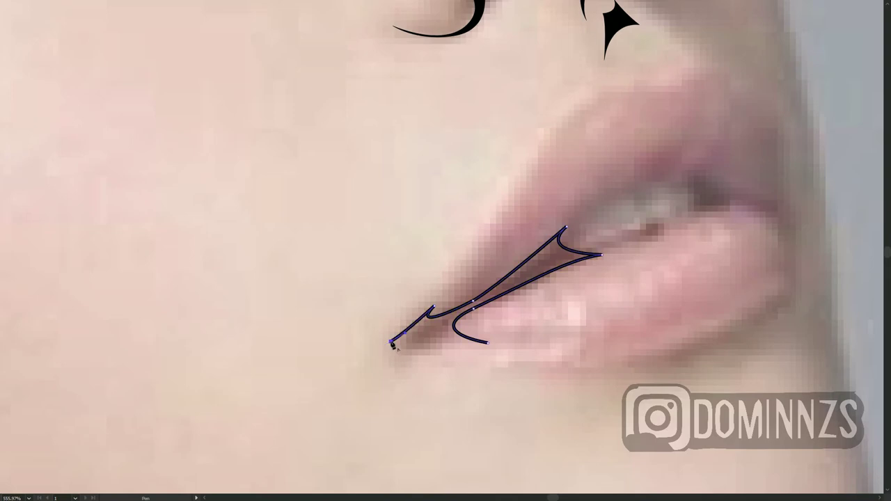
left_click_drag(495, 344, 513, 354)
Trace and close the upper lip edge as a new shape
key("v")
key("p")
left_click(310, 207)
left_click_drag(399, 128, 438, 138)
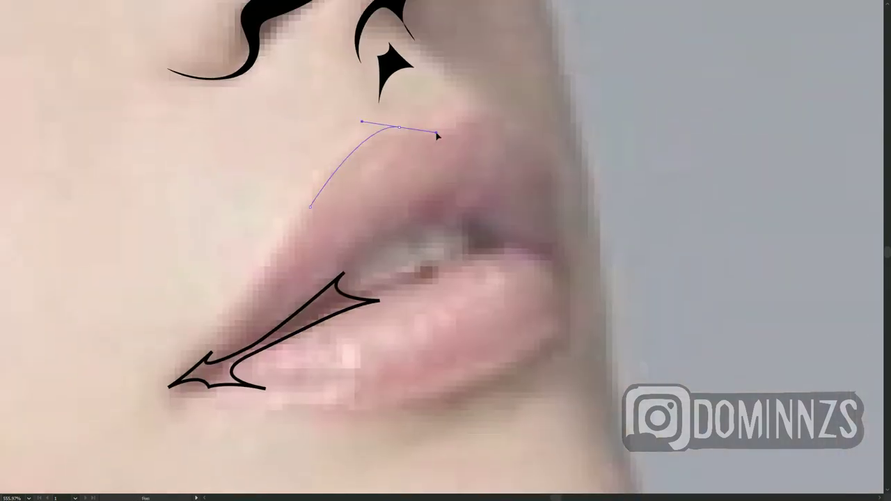
left_click(449, 122)
left_click(506, 112)
left_click(541, 139)
left_click(309, 207)
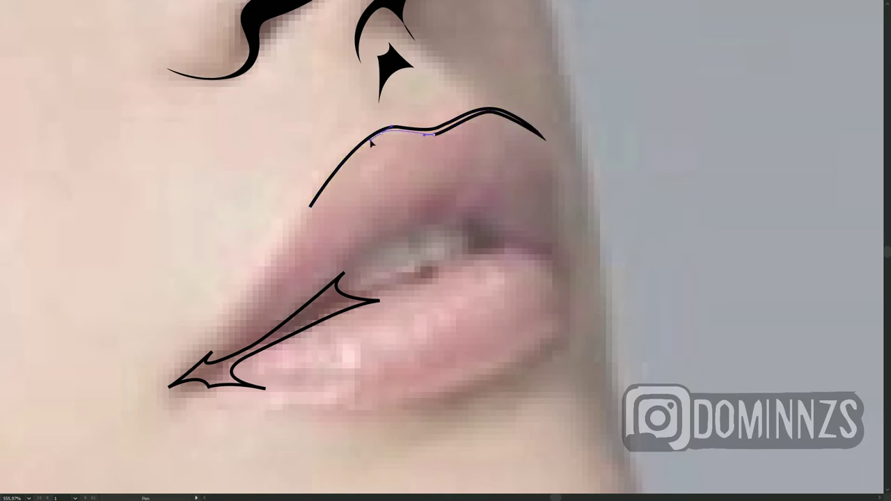
Trace and close the dark spot between the lips, then start another small lip shape
scroll(284, 253, "down", 2)
left_click(389, 402)
left_click_drag(521, 374, 519, 379)
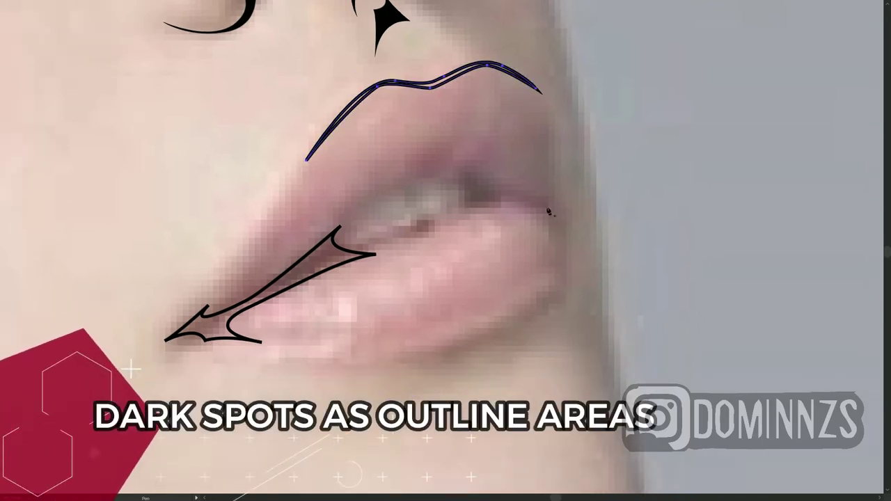
left_click(456, 215)
left_click_drag(461, 173, 503, 181)
left_click(501, 180)
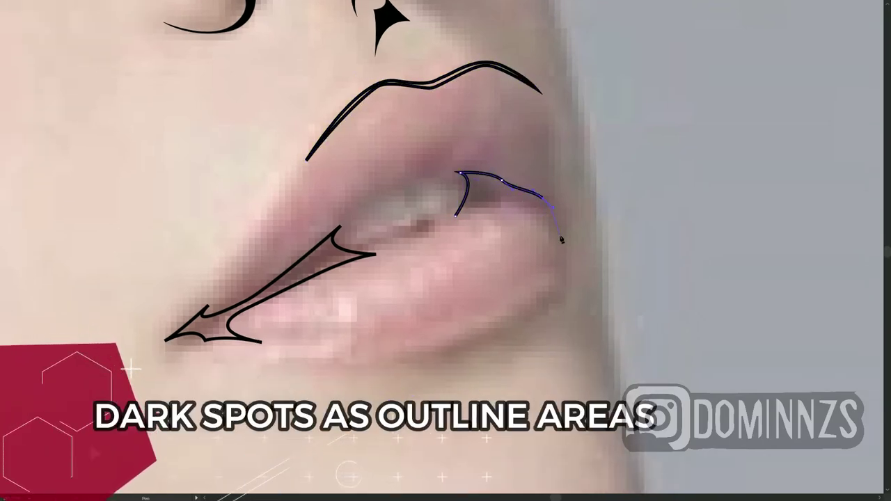
left_click(543, 198)
left_click(569, 210)
left_click(558, 233)
left_click(494, 202)
left_click(454, 219)
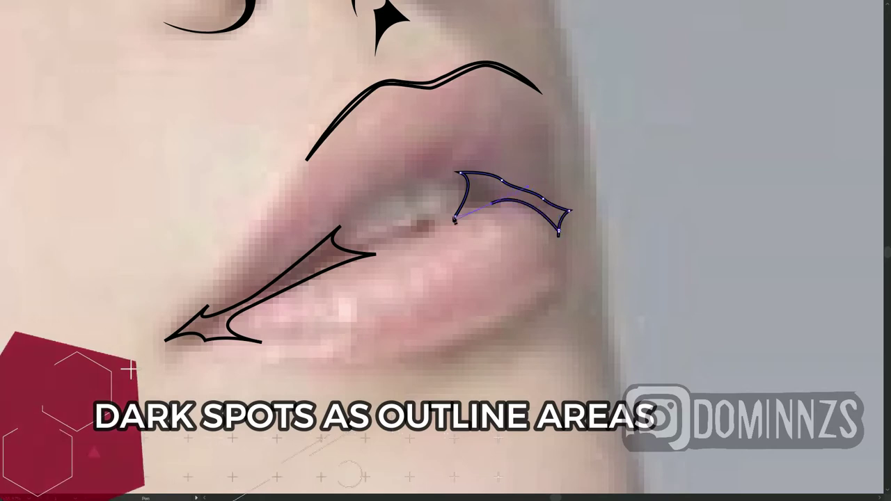
left_click(556, 266)
left_click(522, 318)
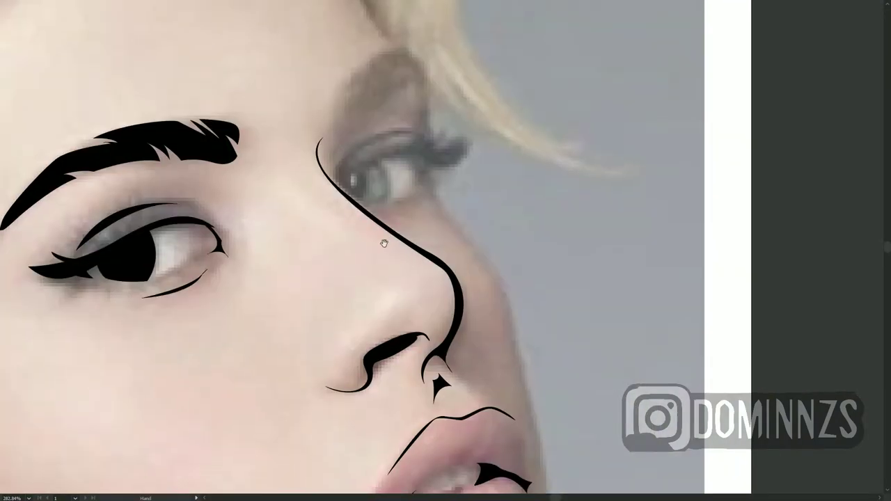
Draw two curved, pointed eyelash shapes on the far eye
scroll(383, 243, "up", 3)
left_click_drag(498, 197, 498, 195)
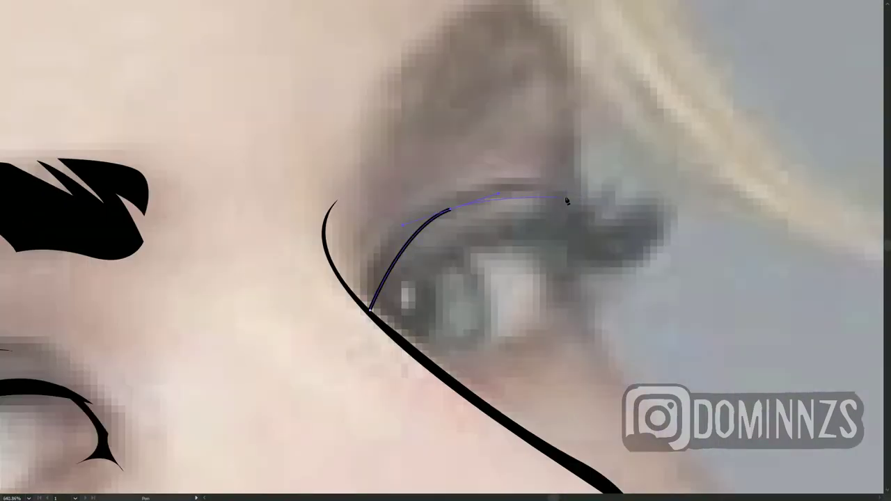
left_click_drag(613, 185, 647, 149)
left_click(535, 195)
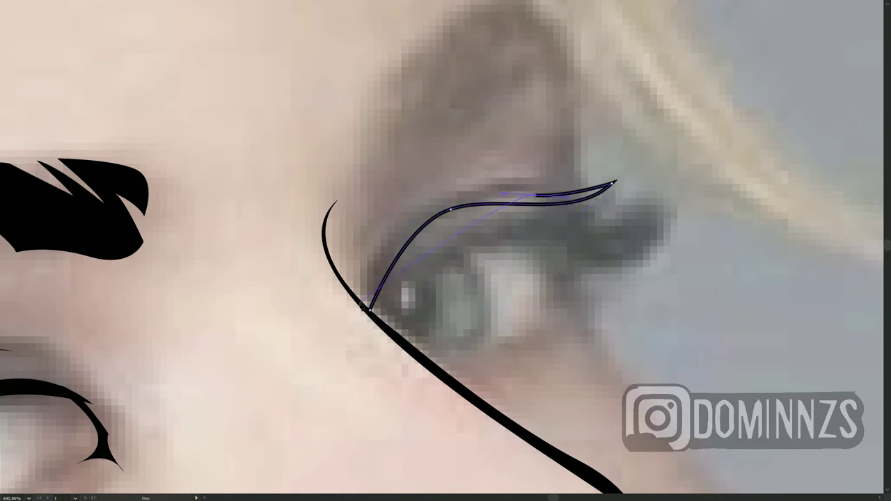
left_click_drag(358, 303, 309, 441)
left_click(372, 313)
left_click(485, 222)
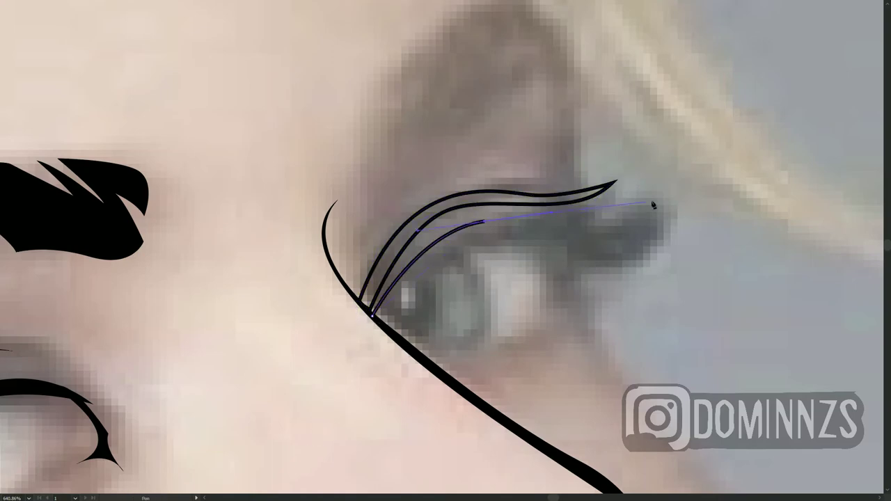
left_click_drag(652, 200, 703, 143)
left_click(593, 259)
left_click(459, 249)
left_click(374, 317)
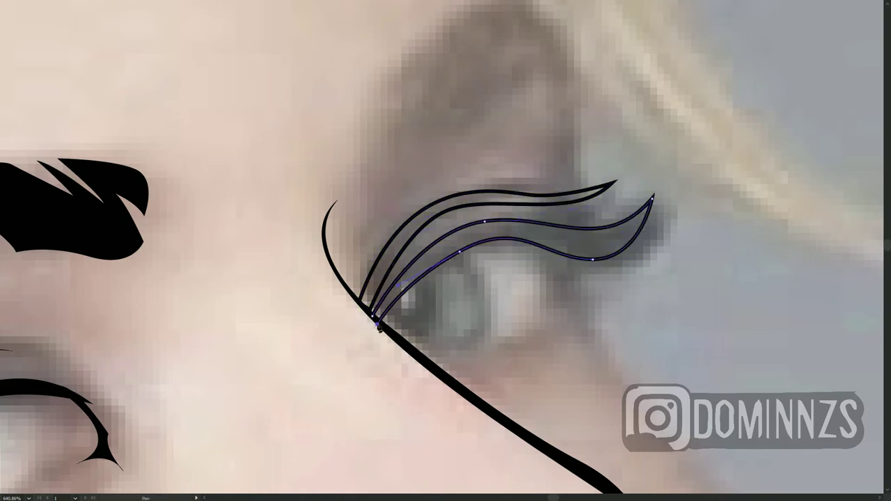
Draw the pointed eyelid outline curving down over the eye
left_click(421, 361, "ctrl")
left_click_drag(451, 244, 480, 343)
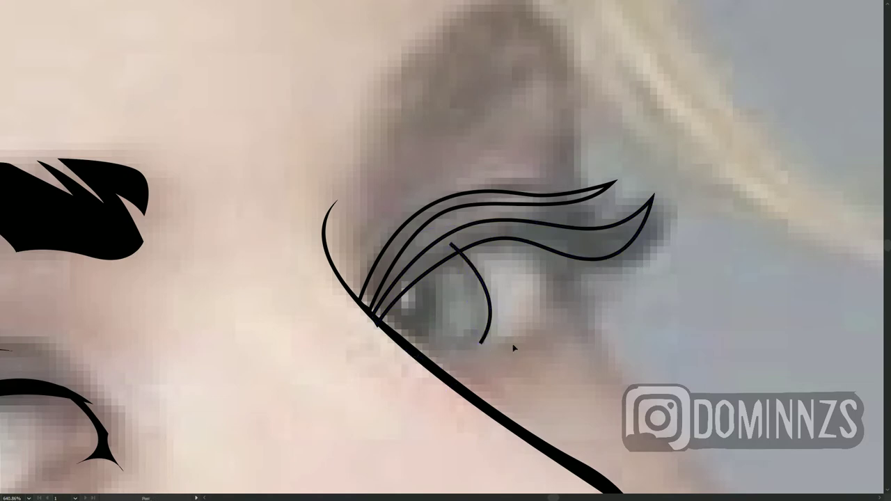
left_click(509, 345)
left_click(417, 362)
Draw a thin eyelash near the eye corner, then deselect it with the Selection tool
left_click(376, 317)
left_click(451, 244)
left_click_drag(522, 220, 556, 301)
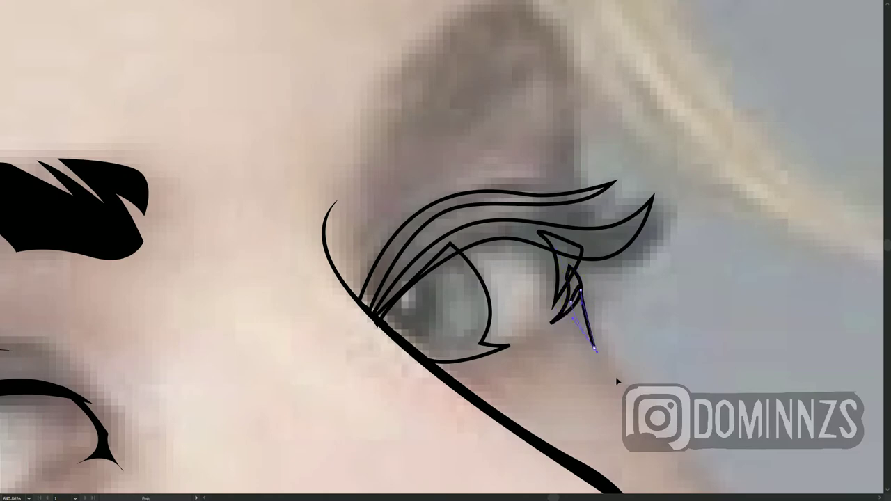
left_click(577, 228)
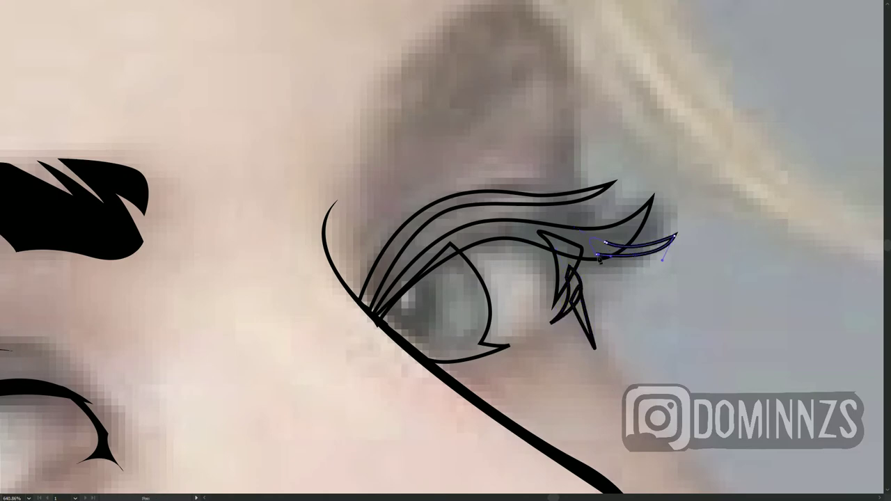
left_click(524, 225)
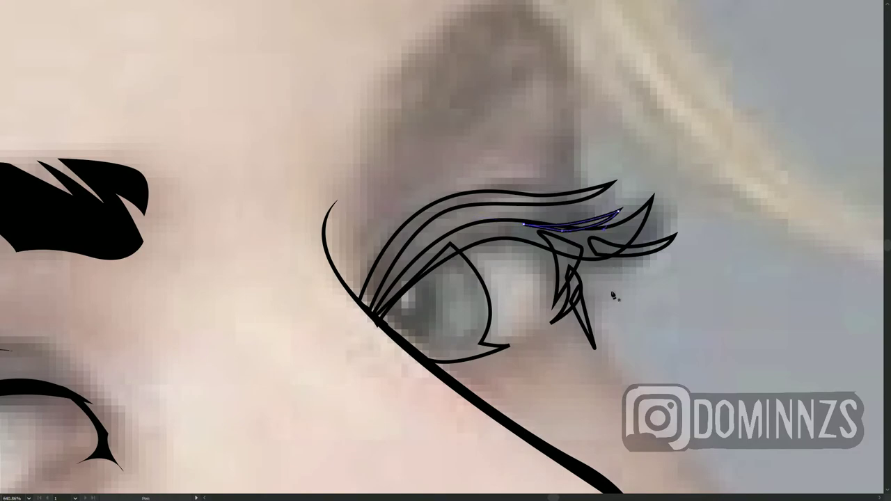
scroll(613, 296, "down", 5, "alt")
key("v")
left_click(577, 235)
scroll(578, 235, "up", 2)
Scroll down to the chin and continue the jaw outline with a smooth anchor
scroll(579, 237, "up", 1)
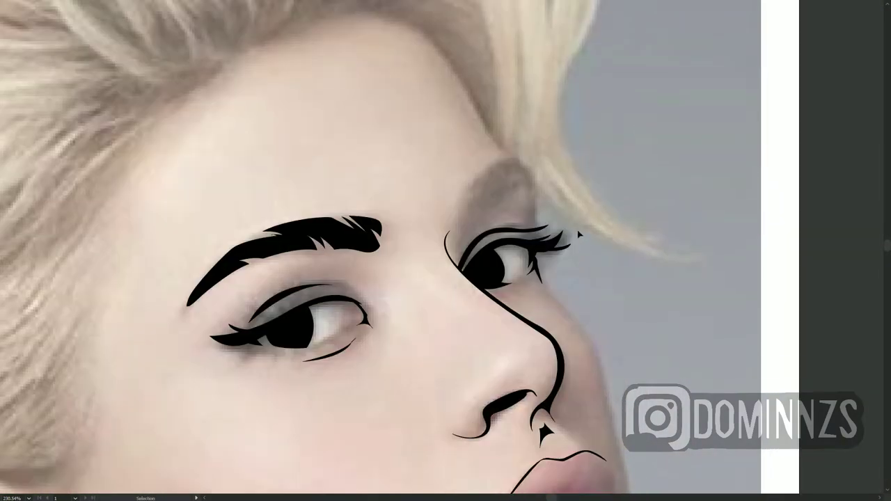
scroll(588, 238, "down", 2)
scroll(487, 415, "up", 4)
scroll(438, 245, "up", 1)
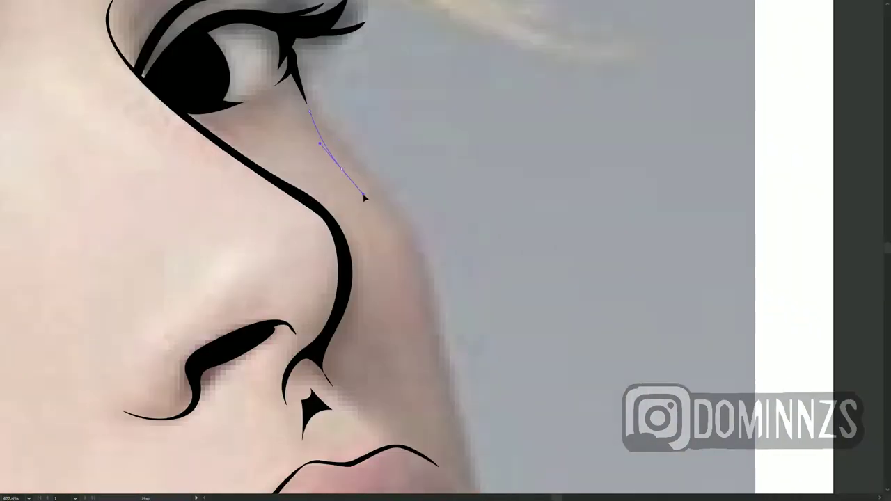
scroll(418, 313, "down", 2)
scroll(406, 163, "down", 5)
left_click_drag(529, 122, 512, 201)
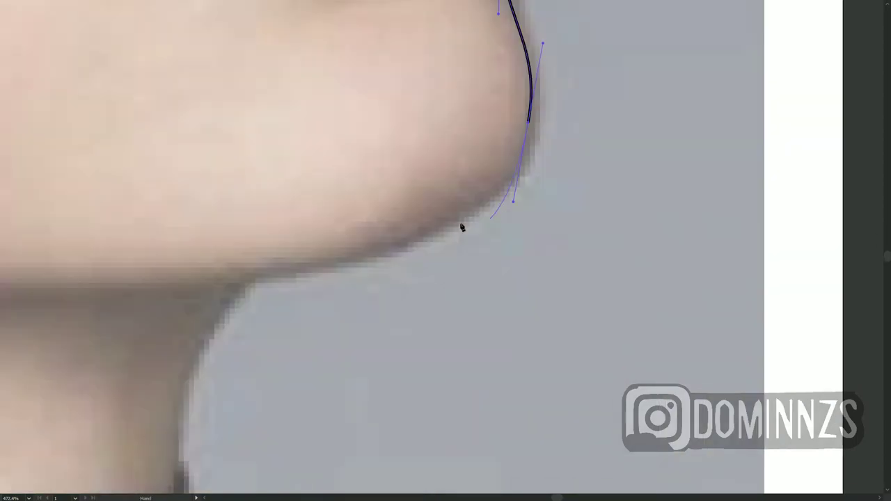
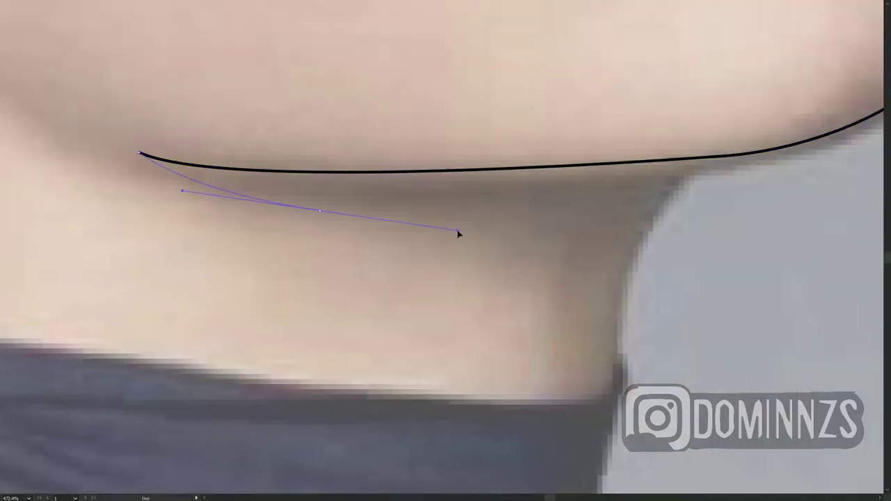
Trace the underside of the jaw and the neck edge down to the collar
left_click_drag(550, 224, 566, 241)
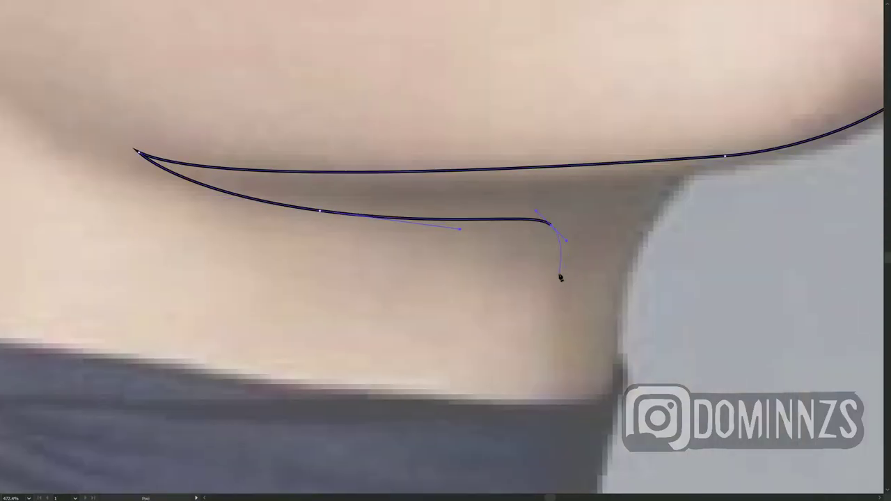
left_click(423, 397)
scroll(627, 347, "left", 5)
left_click(299, 260)
left_click(224, 262)
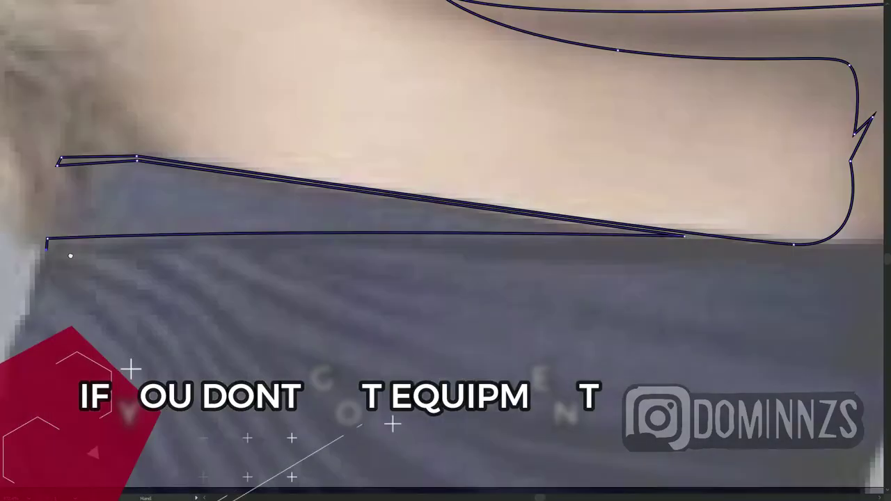
Outline the turtleneck collar, then extend the profile line up along the nose
left_click(686, 277)
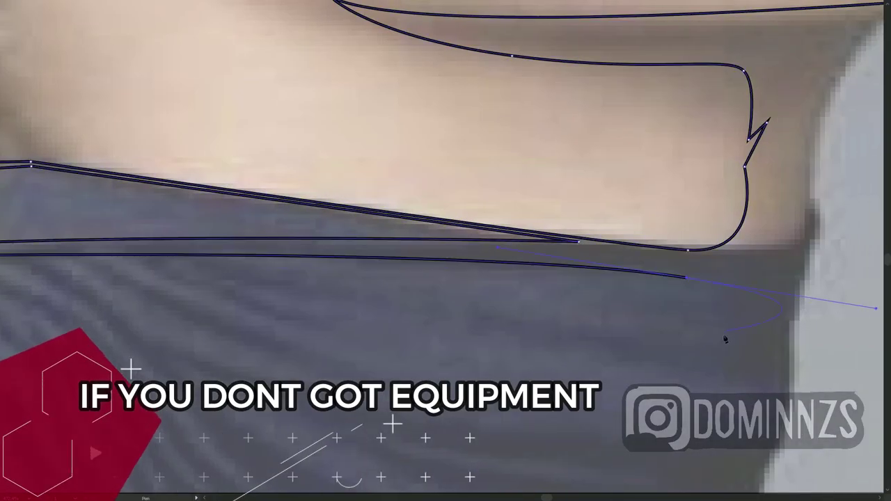
left_click(720, 317)
left_click_drag(433, 313, 449, 317)
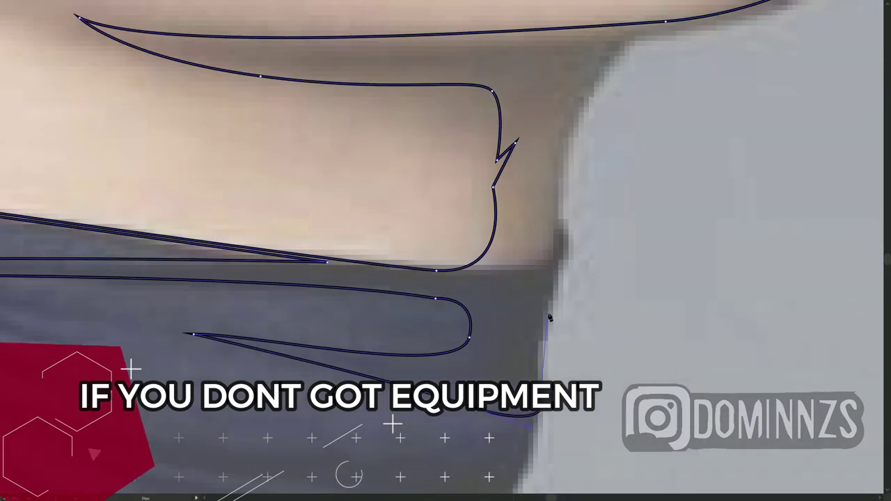
left_click(561, 218)
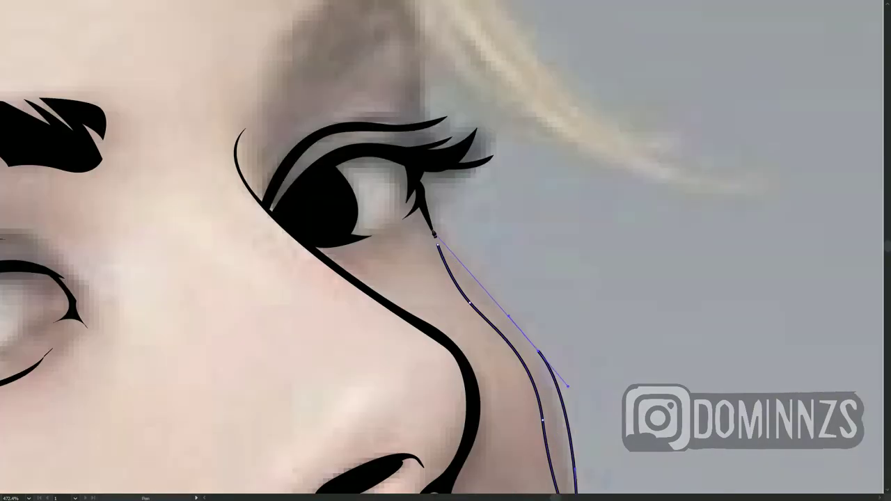
left_click_drag(418, 169, 406, 86)
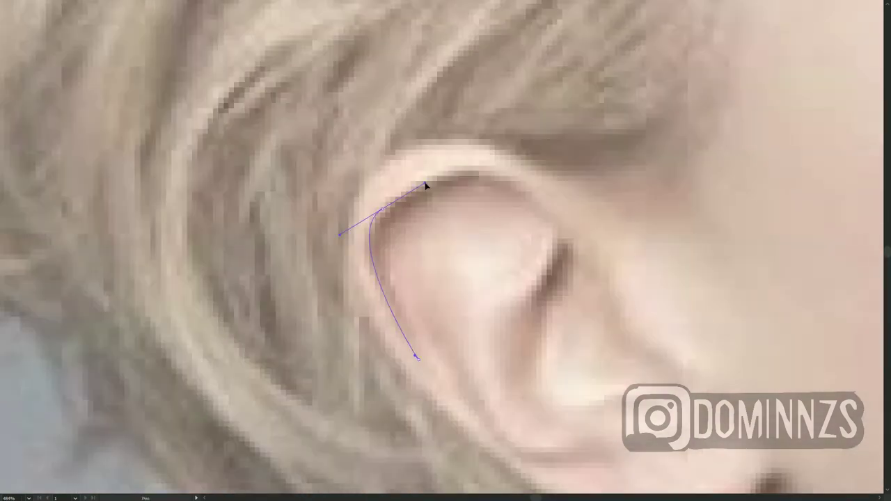
Draw the ear rim as a tapered curved stroke
left_click_drag(550, 206, 607, 269)
left_click(553, 218)
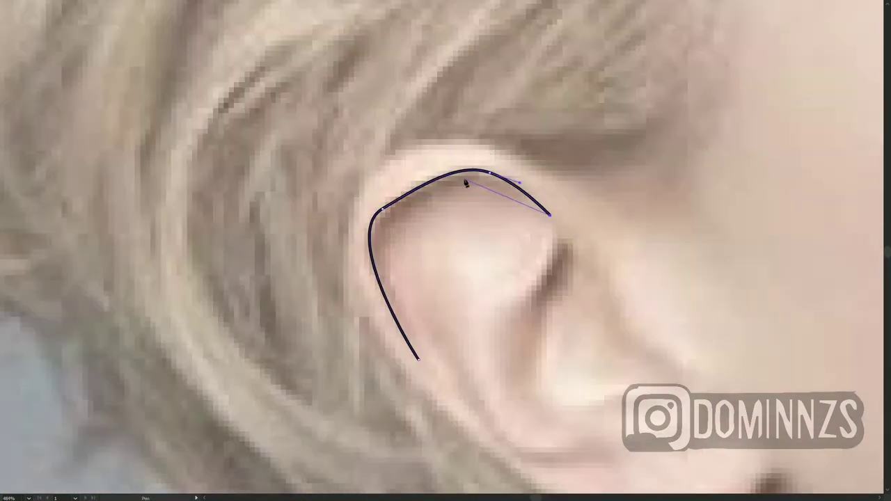
left_click(463, 179)
left_click(380, 221)
left_click_drag(417, 359, 476, 471)
key("Escape")
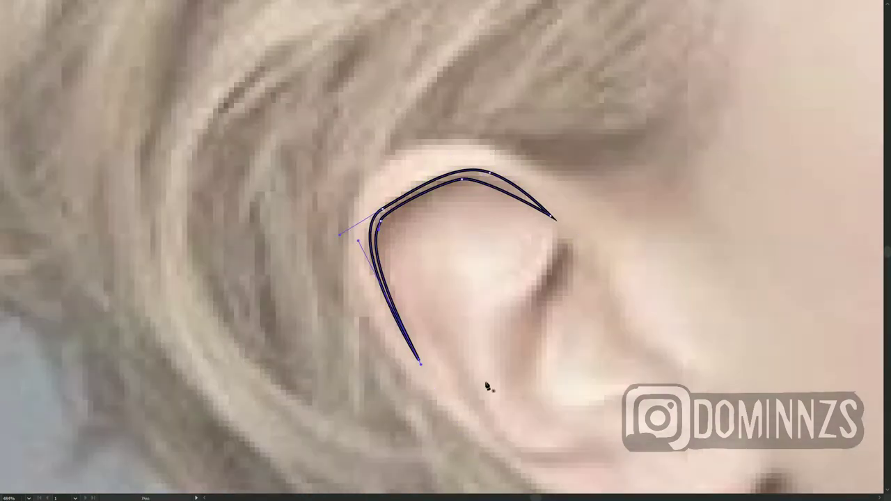
Draw the inner ear fold as a closed shape
left_click_drag(515, 326, 539, 306)
left_click_drag(567, 240, 581, 261)
left_click(595, 278)
left_click(560, 275)
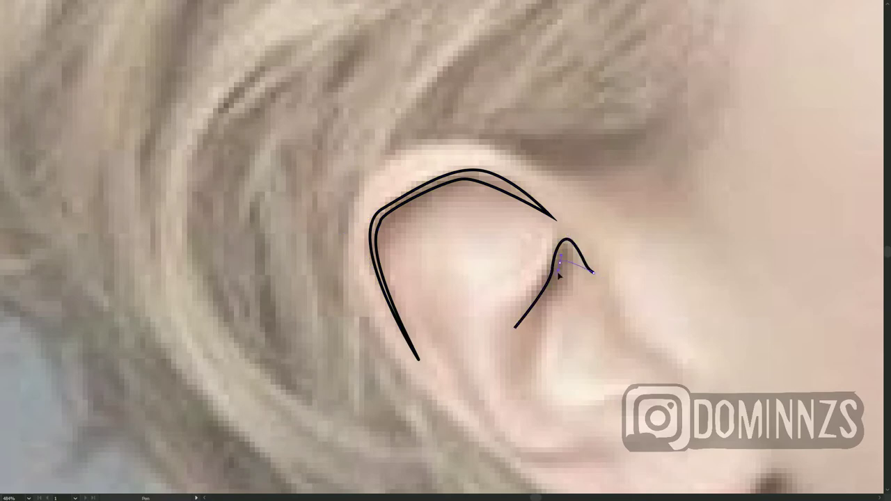
Run the outer ear contour over the ear top into the hair strand tip
left_click(515, 326)
left_click(367, 320)
left_click_drag(334, 187, 365, 141)
left_click_drag(473, 119, 518, 136)
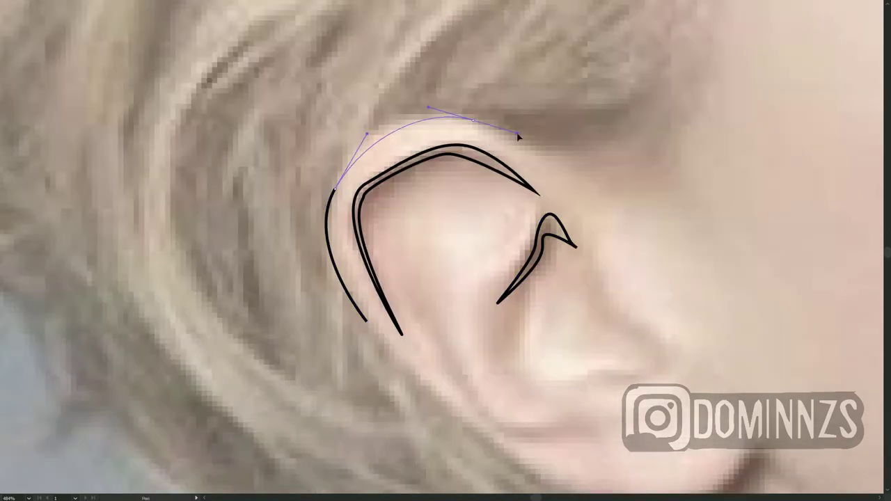
scroll(640, 146, "up", 2)
left_click_drag(680, 120, 657, 293)
left_click(664, 287)
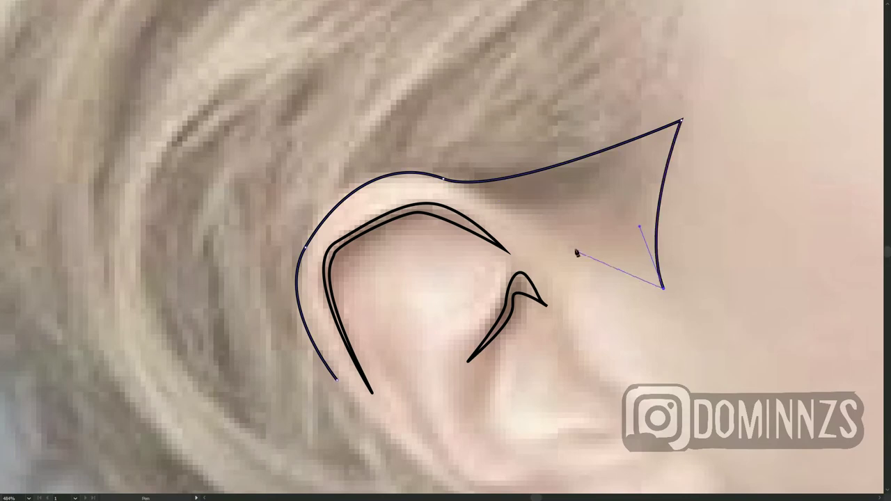
Curve the outer contour down the ear's left edge and around the lobe
left_click_drag(435, 181, 379, 170)
left_click_drag(310, 249, 277, 308)
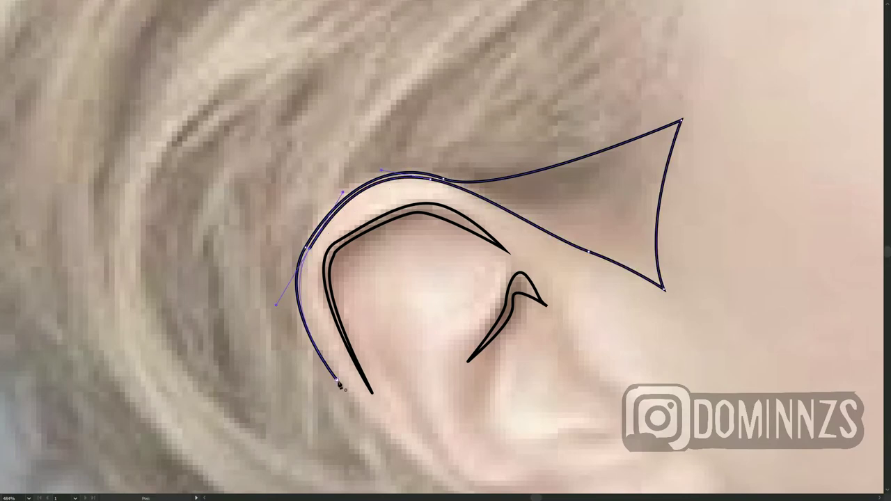
scroll(375, 376, "down", 3)
left_click_drag(351, 299, 422, 365)
mouse_move(635, 360)
left_mouse_down()
mouse_move(724, 278)
mouse_move(636, 354)
left_mouse_up()
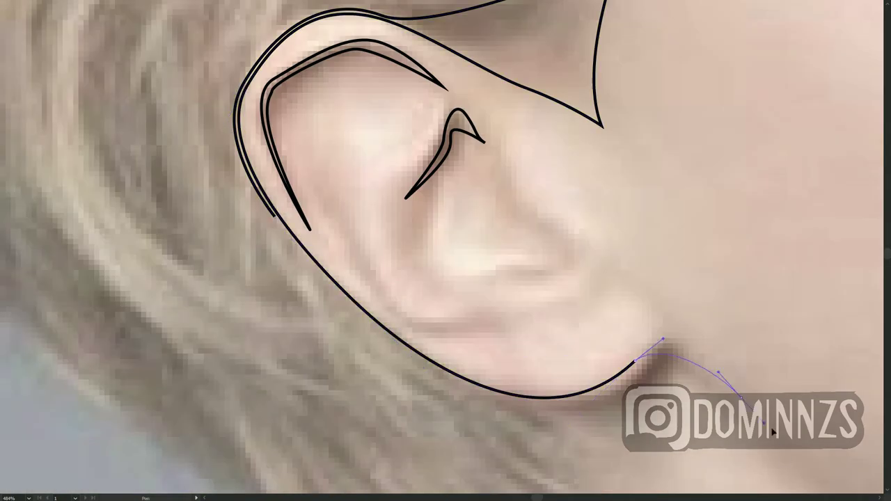
left_click(769, 428)
left_click_drag(410, 351, 338, 297)
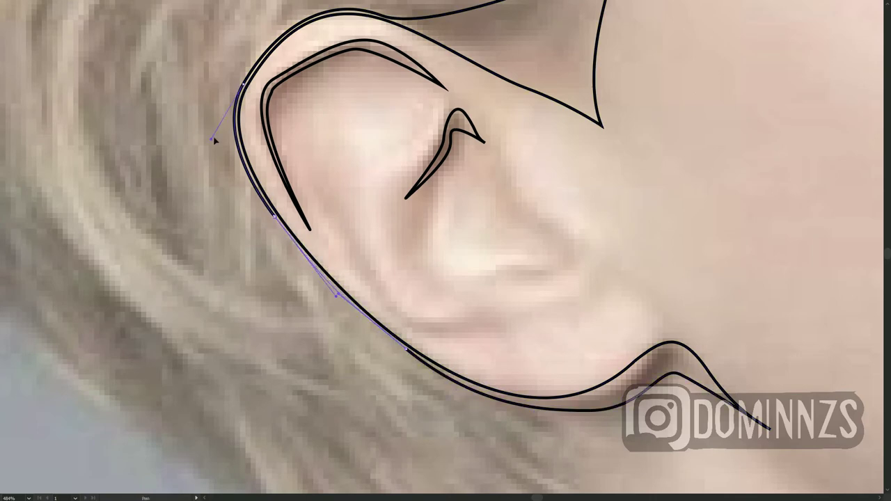
Leave full-screen view to show the workspace panels, undoing a trial point removal
key("f")
scroll(323, 310, "up", 3)
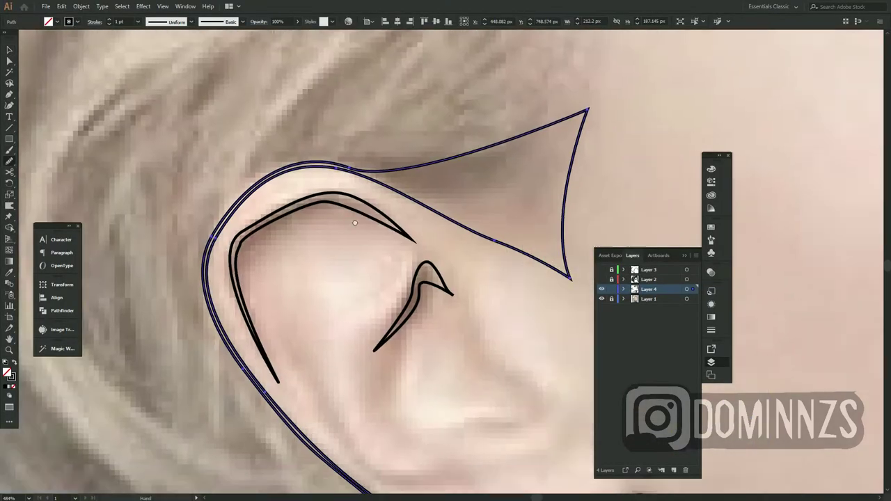
scroll(448, 260, "right", 4)
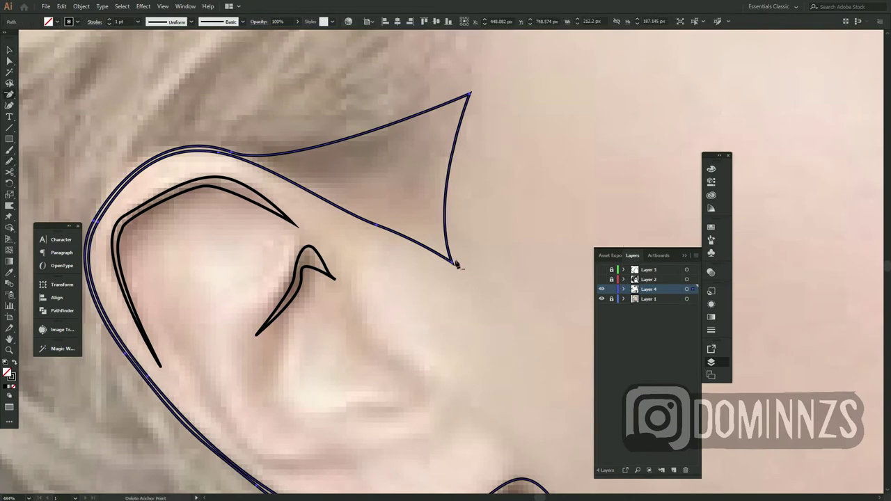
left_click(452, 267)
key("ctrl+z")
With Direct Selection, pull the strand's right edge into a notch and delete its tip
key("v")
key("a")
left_click(444, 217)
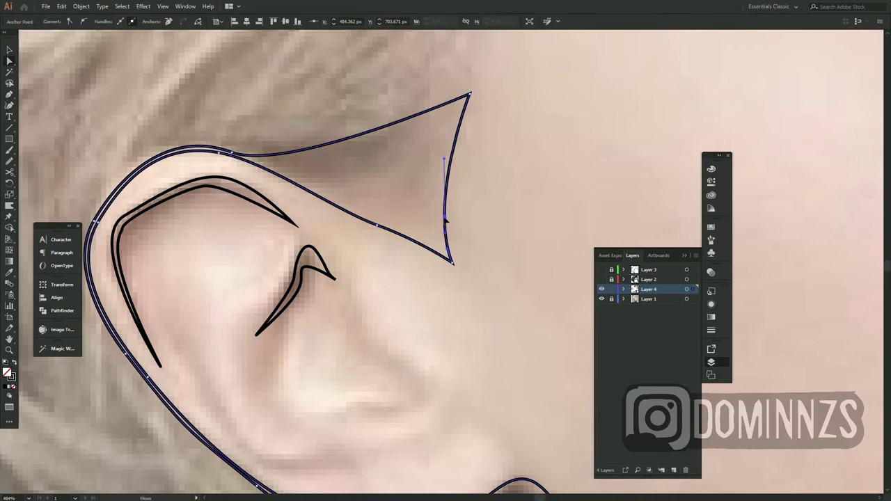
left_click_drag(444, 218, 405, 201)
left_click_drag(407, 143, 454, 228)
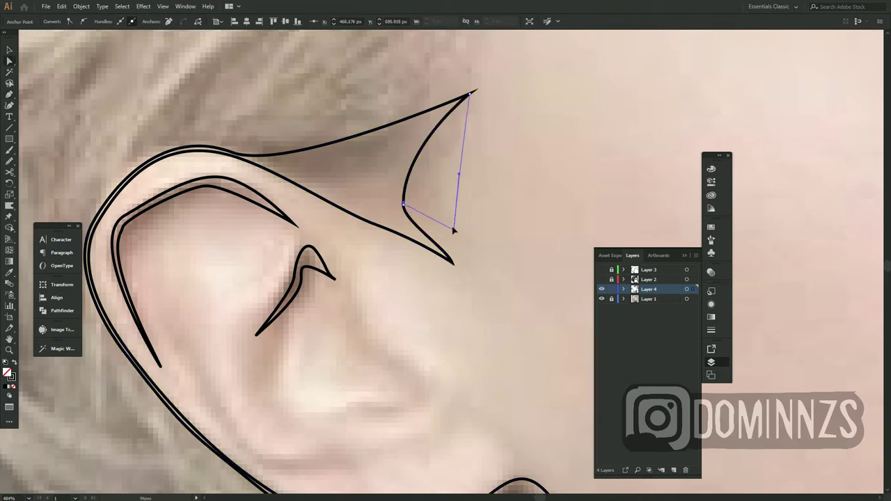
left_click(477, 243)
left_click(469, 92)
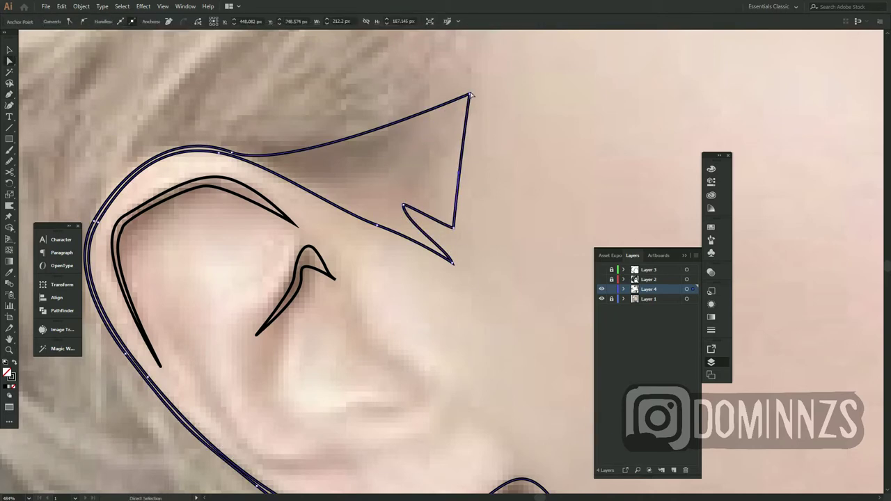
key("Delete")
Redraw the strand end with jagged zigzag points, join it to the ear, and fill black
key("p")
left_click(232, 153)
left_click_drag(368, 143, 419, 128)
left_click(482, 109)
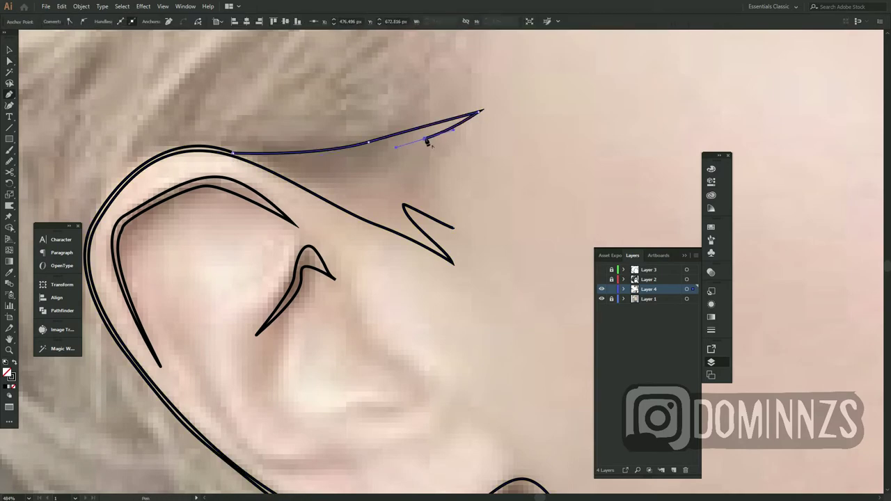
left_click(423, 137)
left_click(418, 164)
left_click(468, 136)
left_click(458, 178)
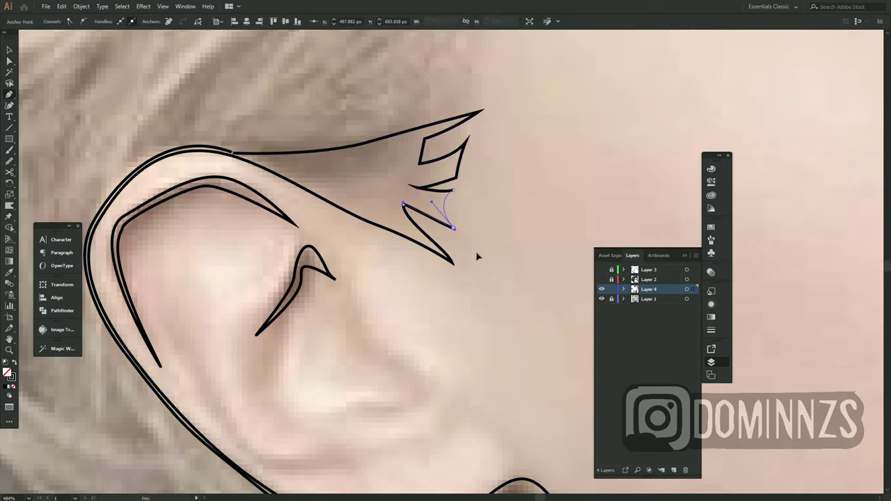
left_click(453, 228)
key("shift+x")
Fill the inner ear shapes with black
key("ctrl+minus")
left_click(384, 259)
key("ctrl+a")
key("shift+x")
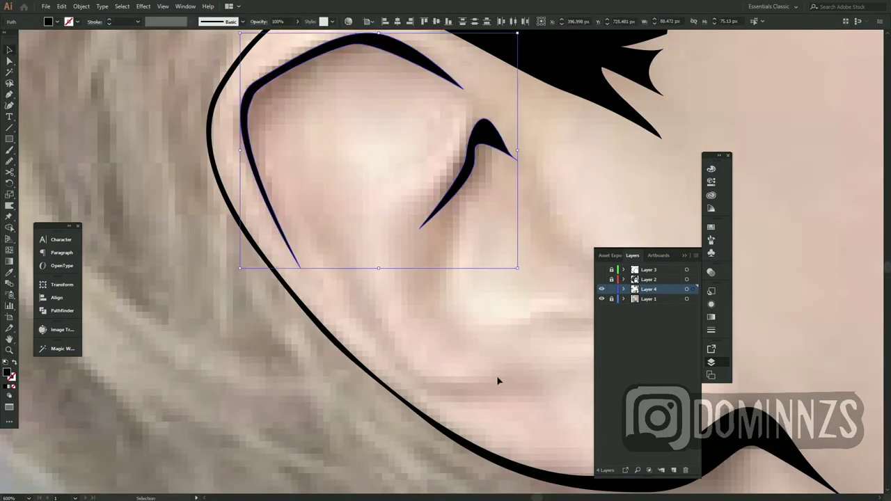
Draw a closed inner ear curve and fill it black
key("p")
left_click(330, 246)
left_click(379, 325)
left_click_drag(546, 401, 479, 390)
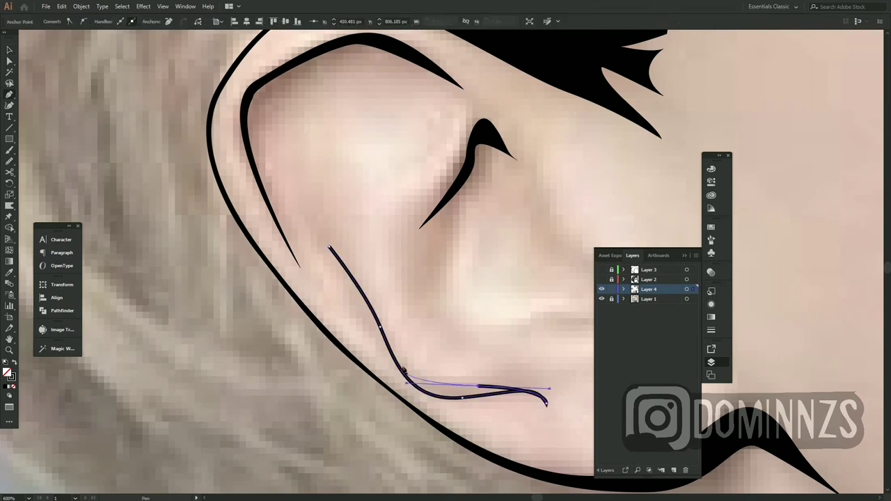
left_click(330, 246)
key("shift+x")
Draw the ear's inner ridge as a closed black-filled shape
scroll(464, 390, "up", 1)
scroll(464, 389, "right", 3)
left_click(385, 259)
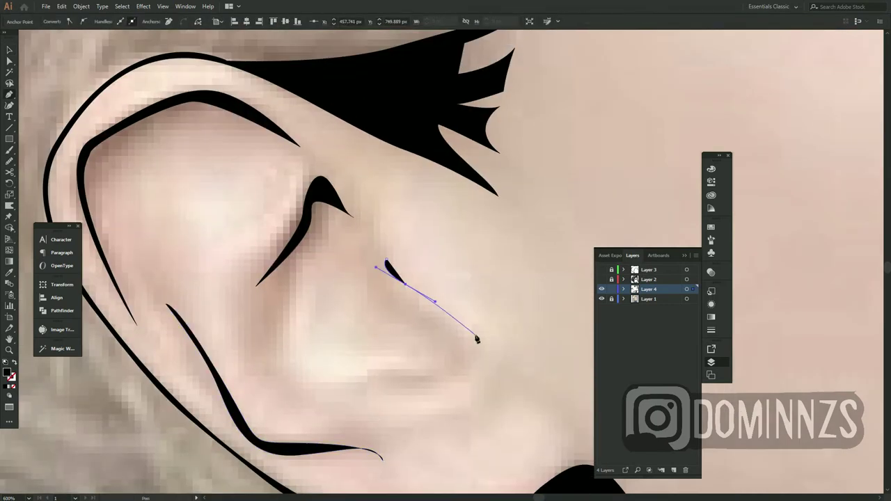
left_click_drag(486, 344, 459, 375)
mouse_move(351, 397)
left_mouse_down()
mouse_move(431, 376)
mouse_move(409, 318)
left_mouse_up()
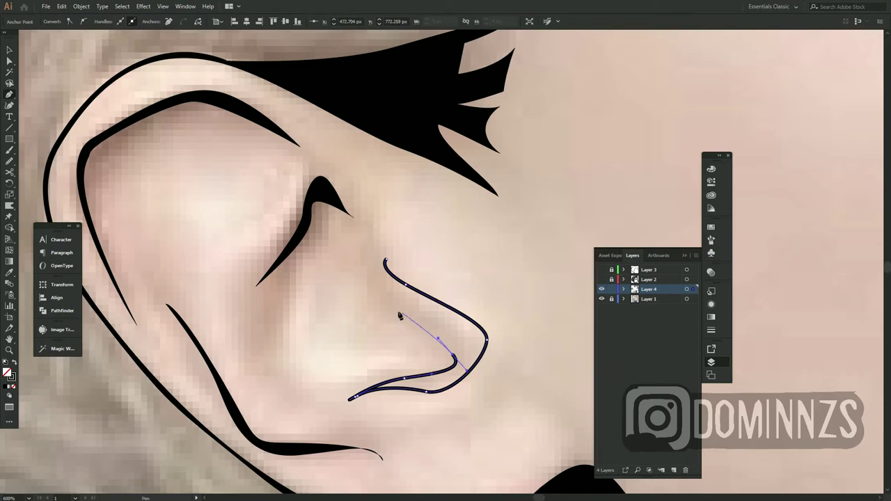
left_click_drag(385, 259, 404, 252)
key("shift+x")
key("ctrl+shift+a")
Start a new curve along the base of the ear
scroll(293, 361, "down", 3)
scroll(294, 361, "right", 3)
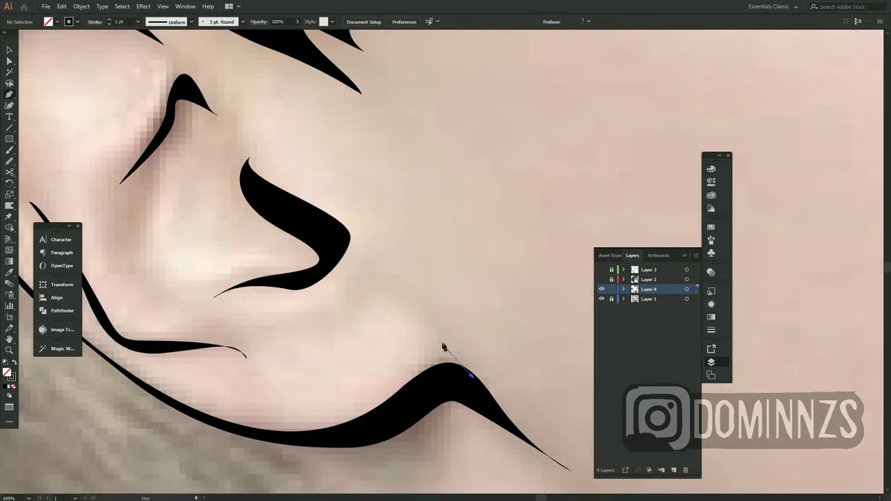
left_click(395, 393)
left_click_drag(426, 345, 489, 395)
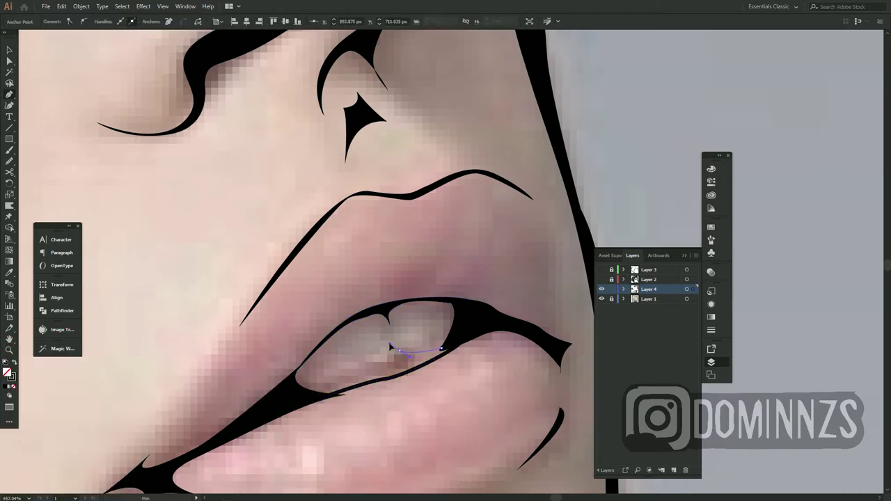
Add a lower-lip point, hide the photo to check, and start the temple hair outline
left_click(301, 405)
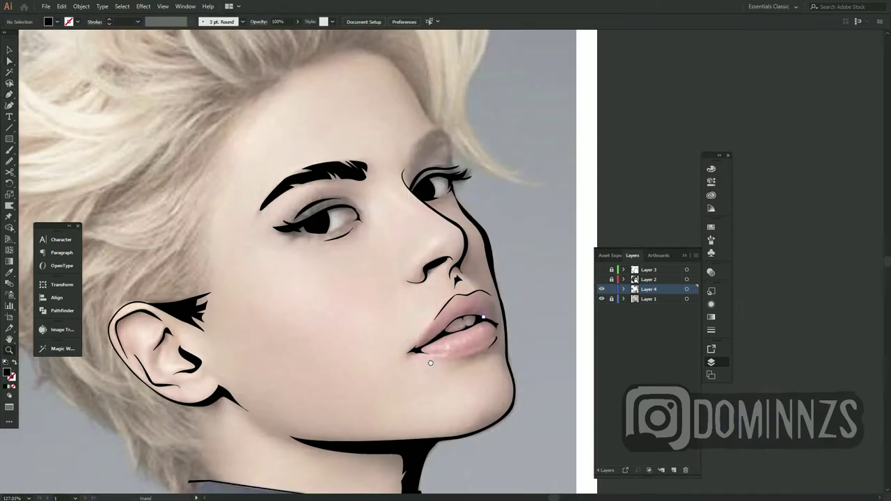
left_click(601, 298)
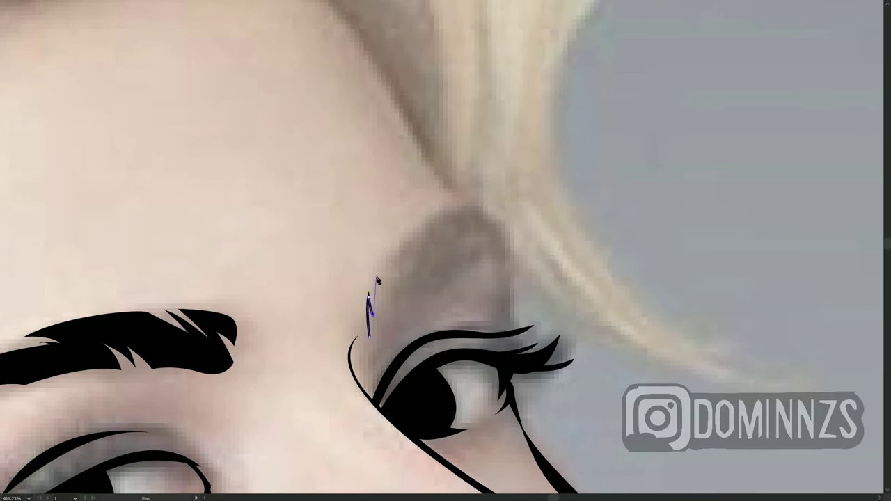
left_click(435, 228)
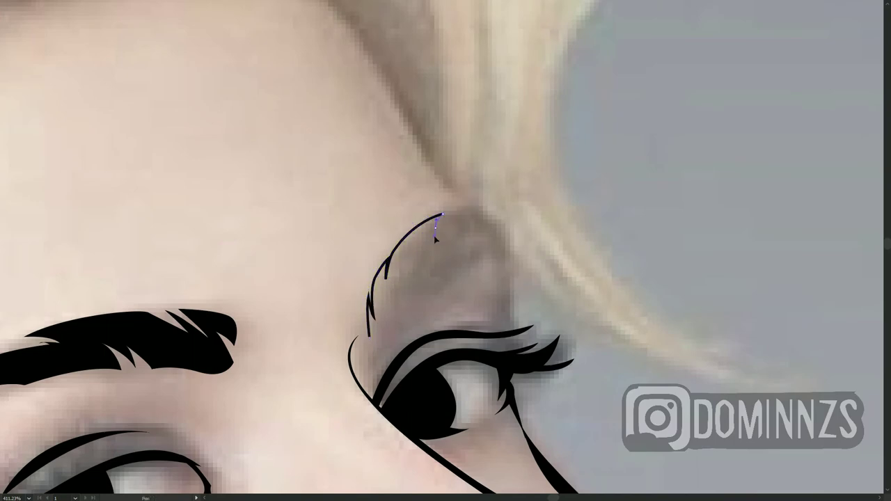
left_click(455, 211)
left_click_drag(510, 243, 515, 283)
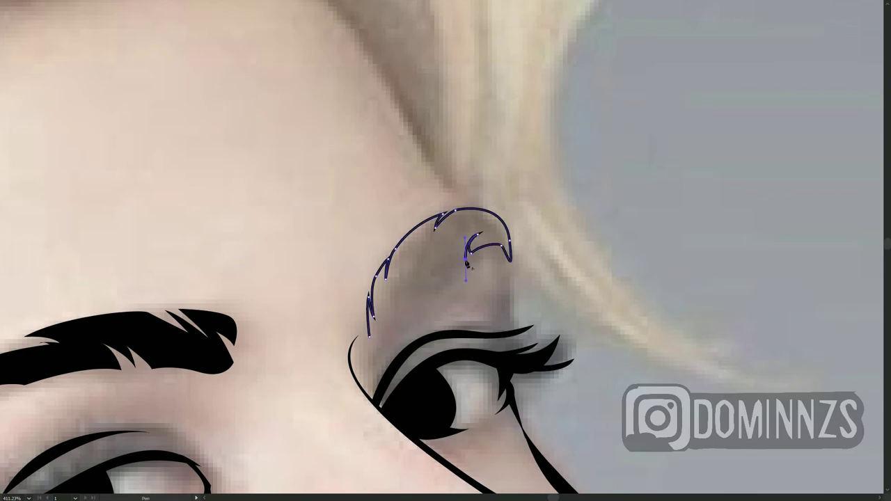
Curve the outline down toward the eye and close the far eyebrow as a black shape
left_click_drag(452, 260, 382, 337)
left_click(429, 271)
left_click(391, 323)
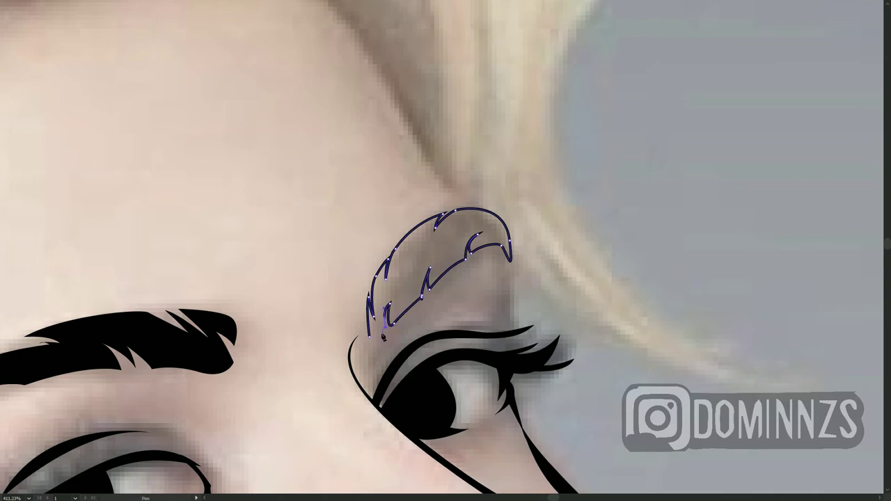
left_click(368, 339)
key("v")
left_click(520, 301)
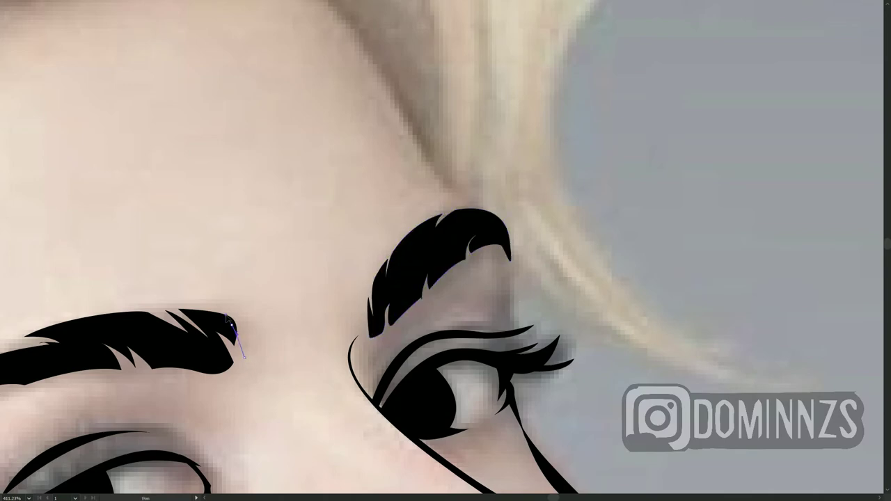
Finish the eyebrow shape and start a new path at its pointed tip
key("v")
scroll(410, 358, "down", 2)
scroll(533, 261, "up", 3)
key("p")
left_click(533, 261)
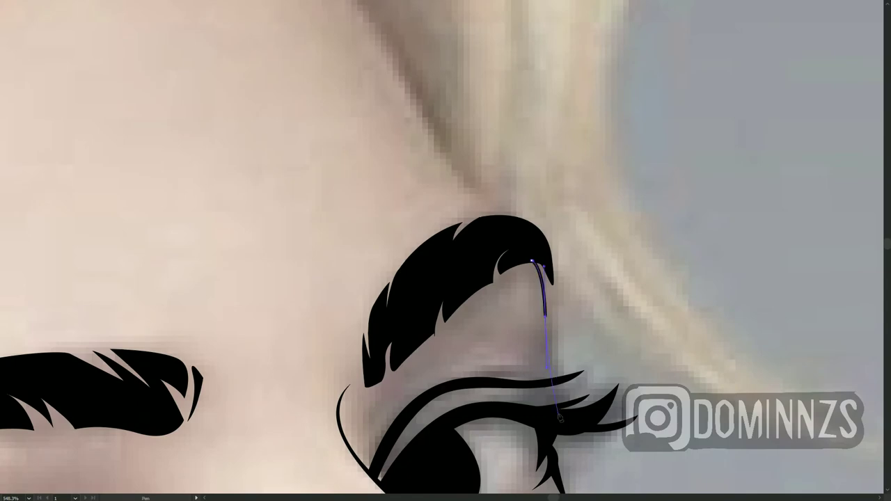
Draw a thin curved line under the left eye's lower lid
scroll(635, 370, "down", 5)
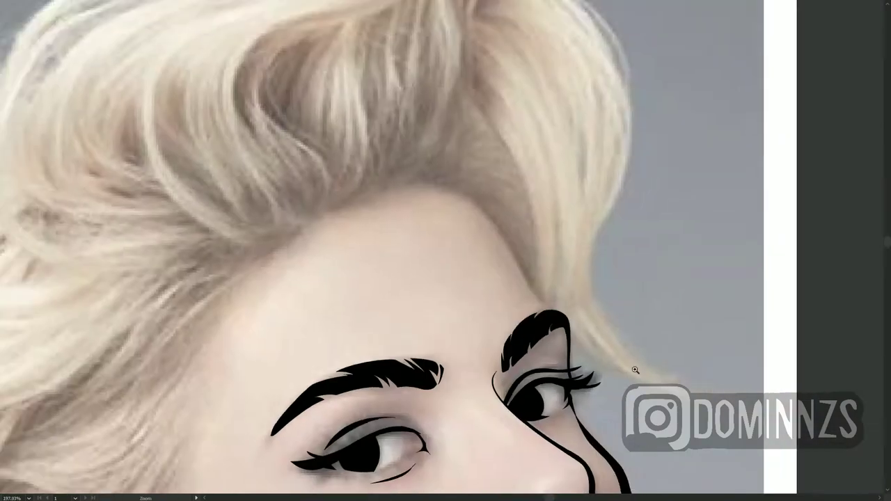
scroll(635, 370, "up", 3)
scroll(494, 378, "up", 3)
left_click_drag(595, 290, 633, 278)
left_click(490, 300)
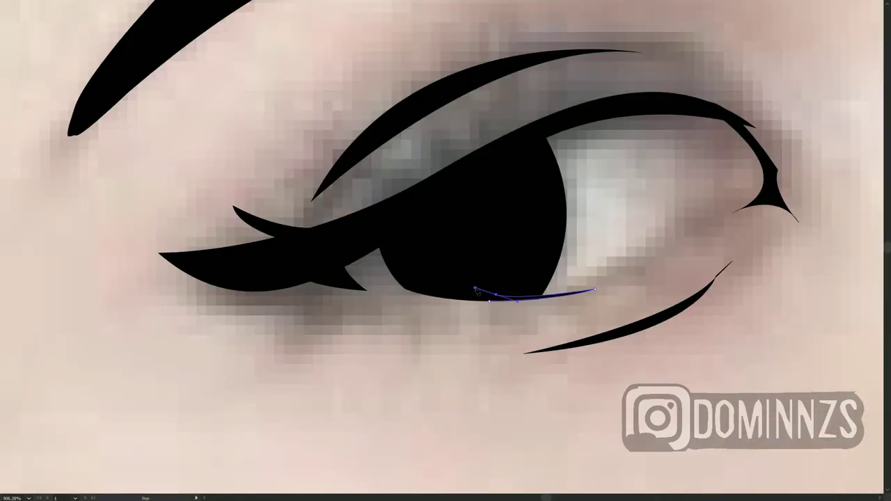
scroll(476, 291, "down", 2)
scroll(476, 291, "down", 1)
left_click(366, 286)
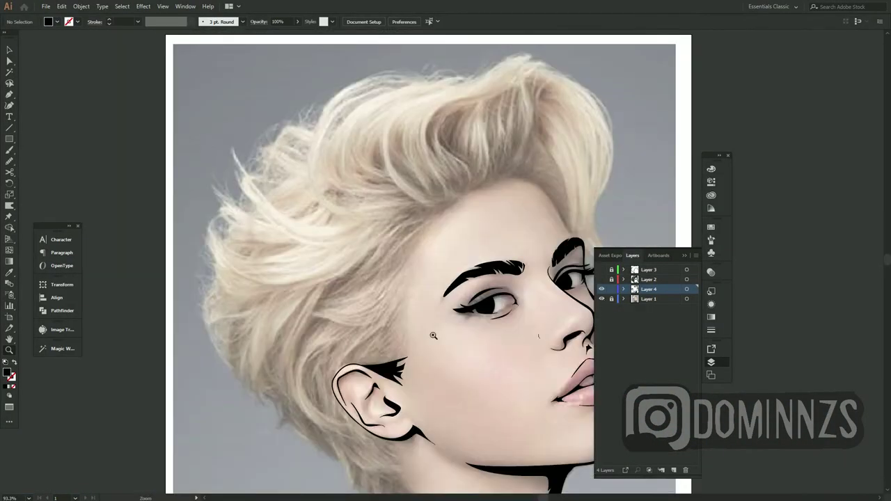
Trace the hair lock's first edges and its zigzag strand points
left_click_drag(433, 336, 398, 218)
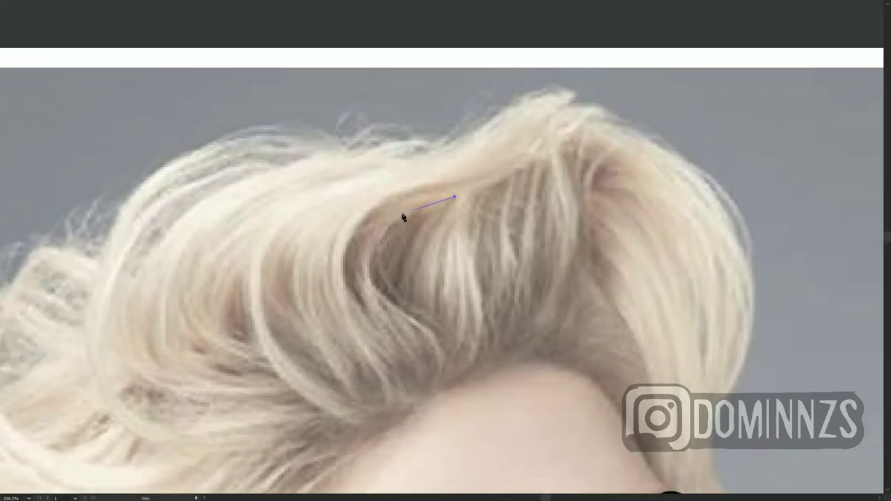
left_click_drag(367, 263, 373, 309)
left_click_drag(430, 327, 445, 352)
left_click(437, 389)
left_click(471, 366)
left_click(465, 265)
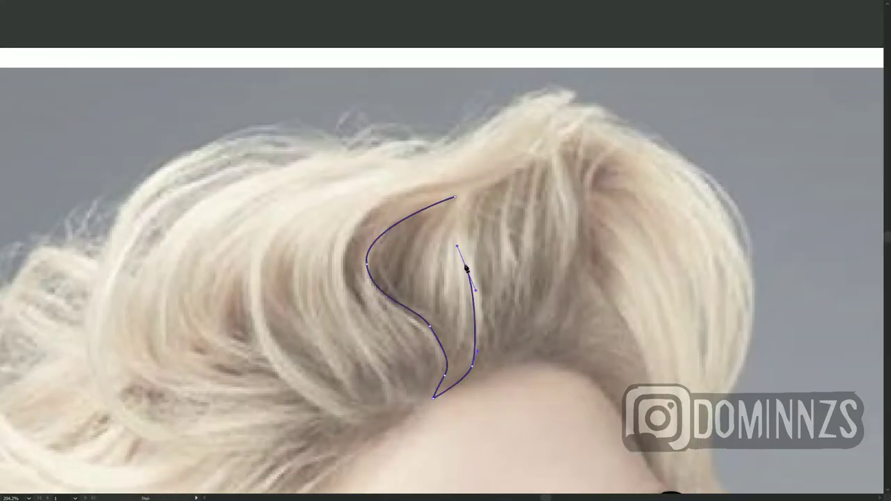
left_click(460, 348)
left_click(457, 254)
Add more zigzag strands, close the hair lock outline, and draw an inner strand
left_click(450, 321)
left_click(457, 214)
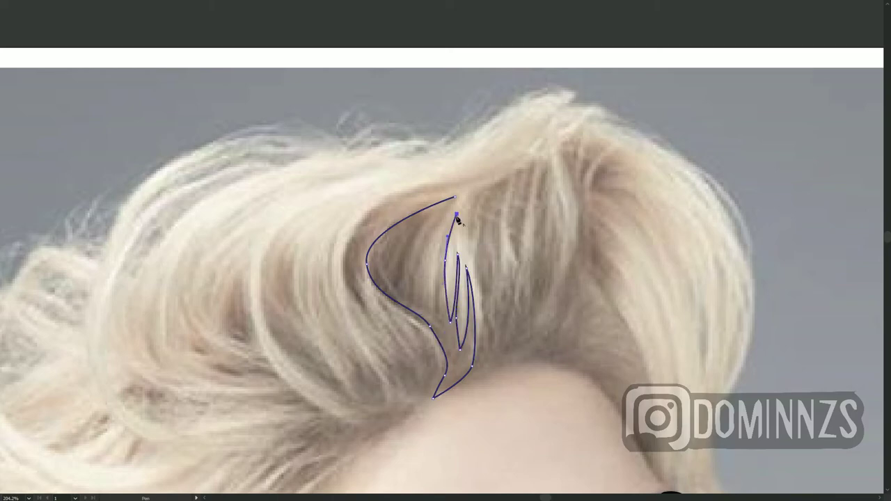
left_click(413, 297)
left_click(431, 237)
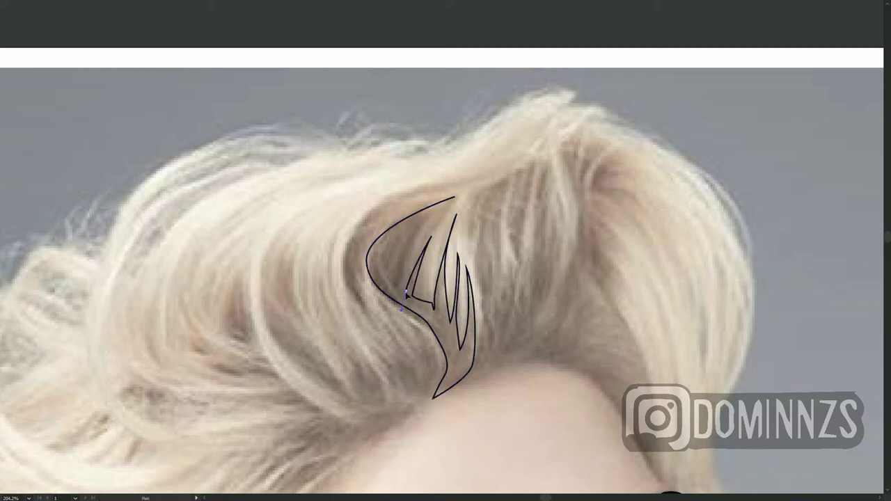
left_click(400, 291)
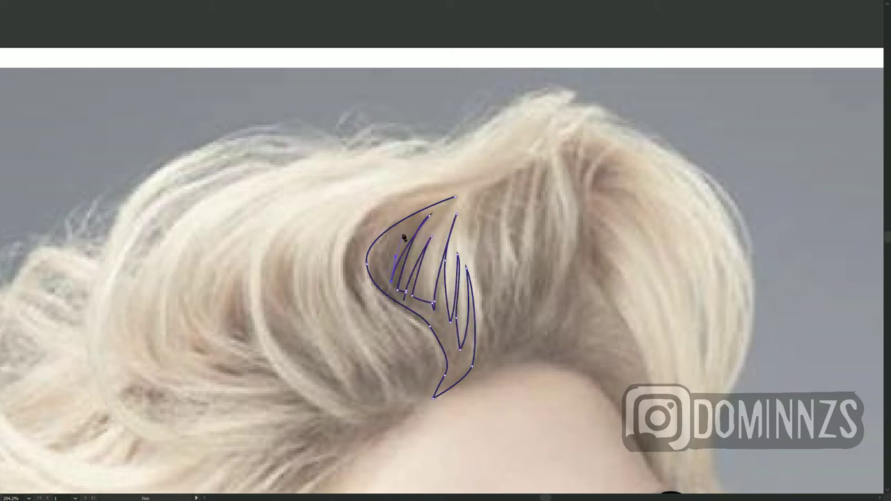
left_click(554, 145, "ctrl")
left_click(421, 284)
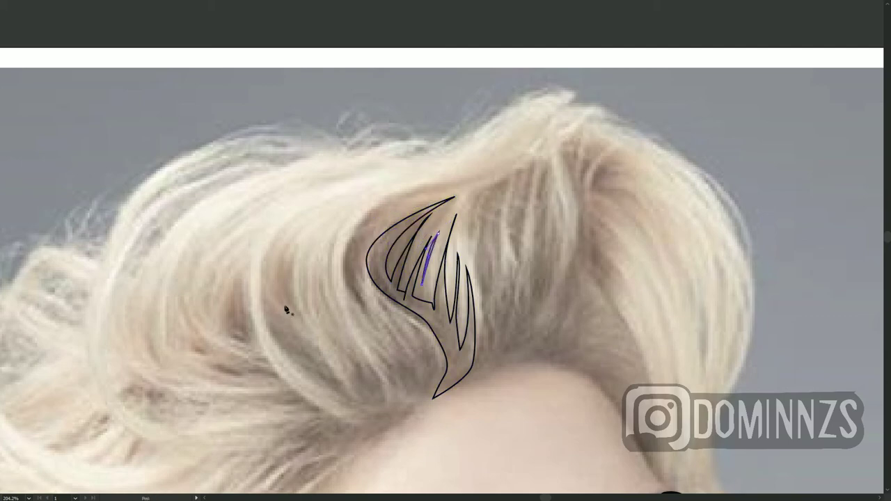
left_click(556, 143, "ctrl")
Draw a closed outer hair curve along the lock's left edge and the hair top
left_click(374, 328)
left_click_drag(352, 242, 374, 204)
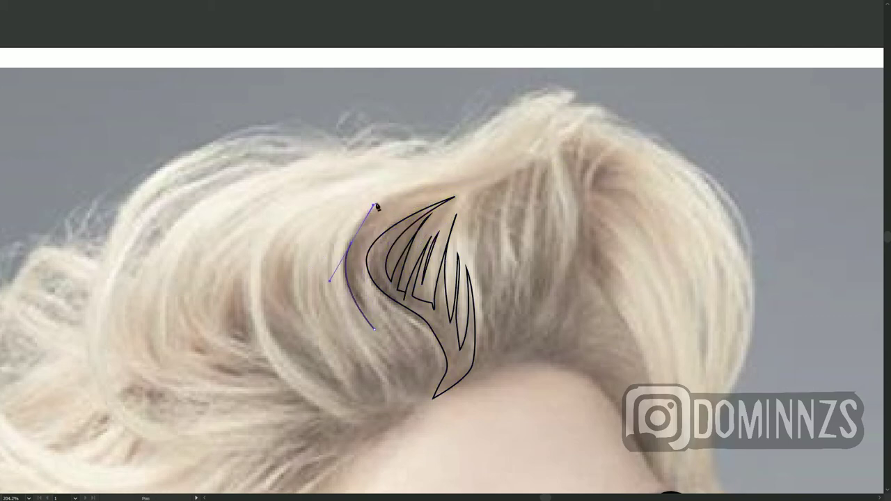
left_click_drag(485, 177, 520, 155)
left_click(403, 206)
left_click(373, 221)
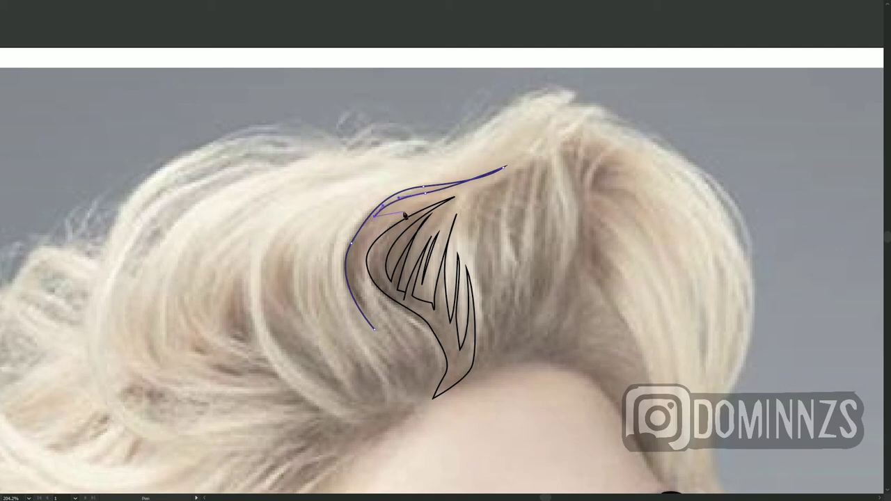
left_click(374, 329)
left_click(403, 361, "ctrl")
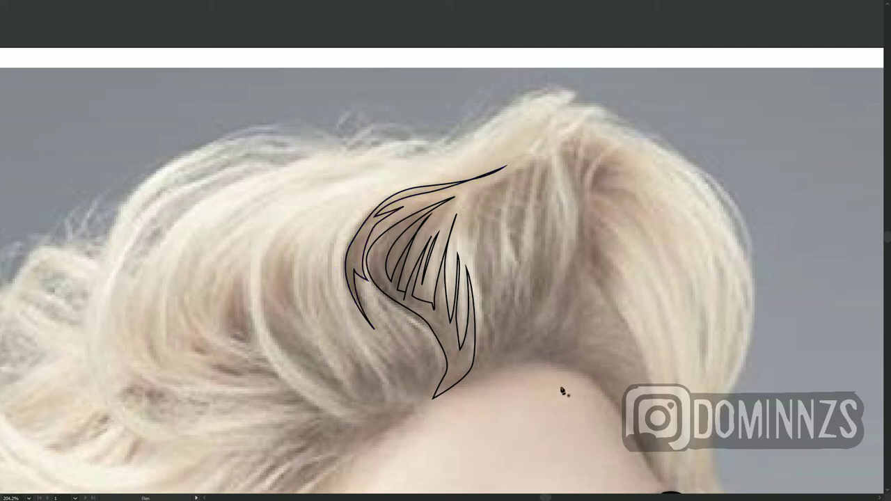
Begin a forehead hairline path curving down to the eyebrow
left_click_drag(562, 391, 464, 275)
left_click(469, 268)
left_click_drag(565, 364, 595, 398)
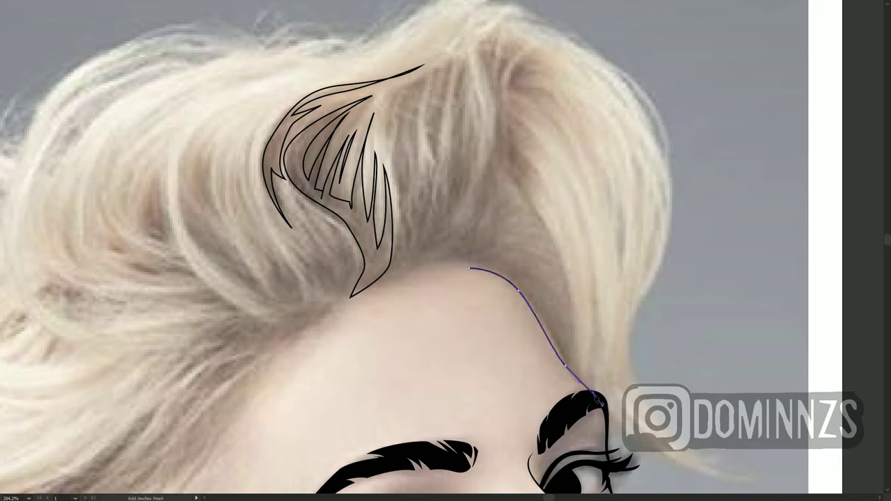
Draw the right hair lock from above the eyebrow with spiky strand points and close it
left_click_drag(572, 318, 591, 339)
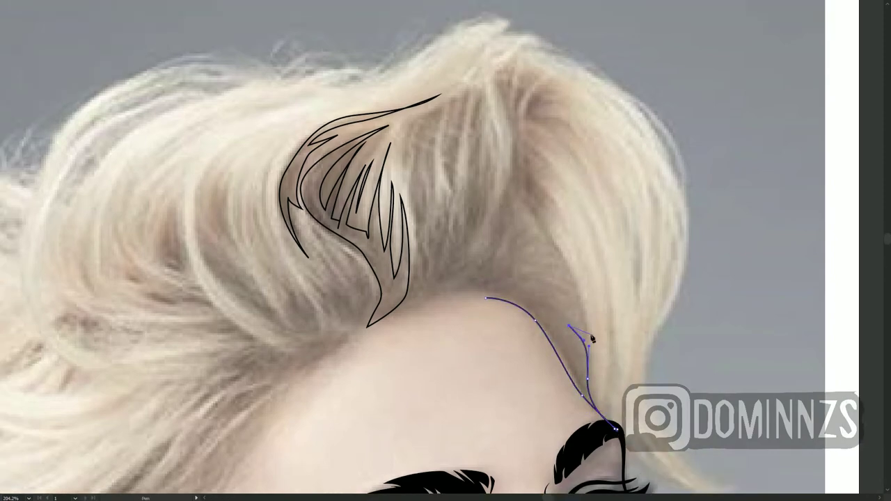
left_click(519, 274)
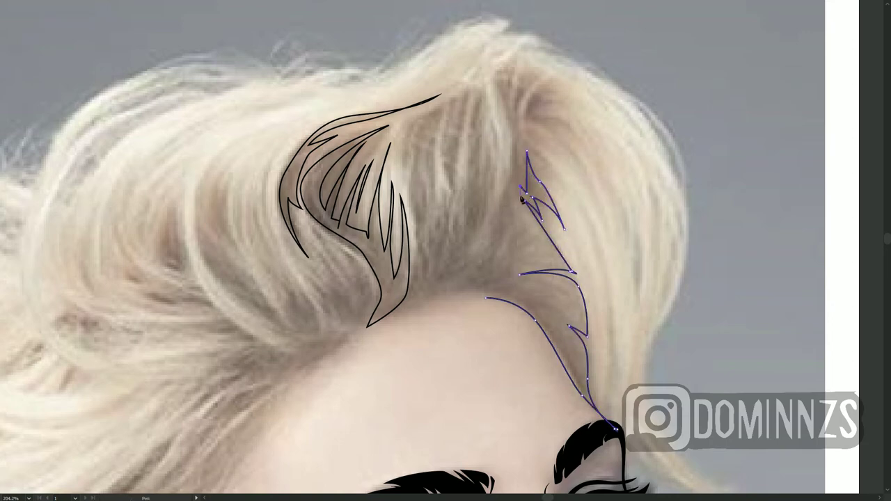
left_click_drag(512, 205, 554, 262)
left_click(534, 227)
left_click(543, 244)
left_click(513, 267)
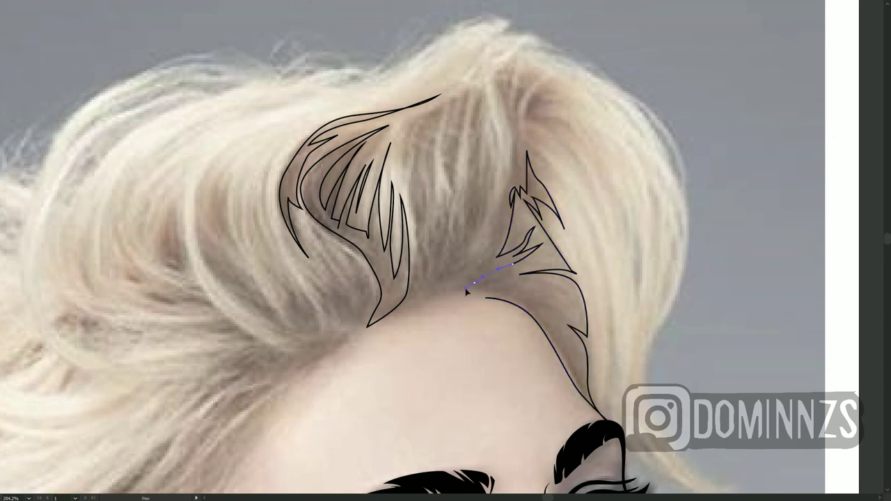
left_click(459, 295)
left_click(485, 298)
Start a strand off the lock and a path linking the two locks
left_click(528, 299)
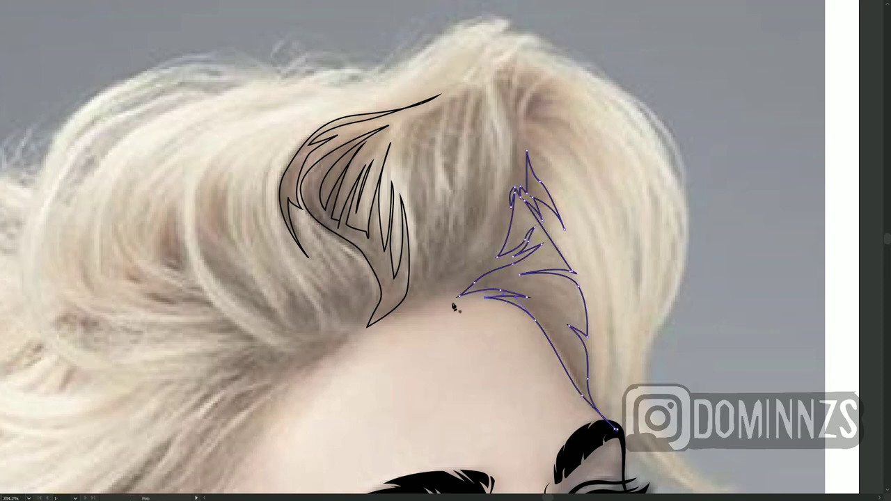
scroll(453, 306, "up", 2)
left_click(382, 366)
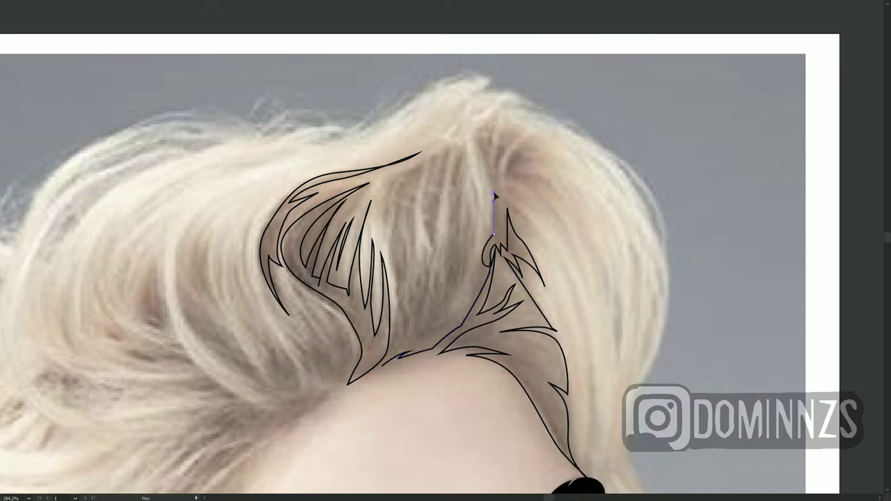
Trace the first zigzag strands in the central hair between the two locks, rising toward the crest
scroll(460, 326, "up", 2)
left_click(440, 394, "ctrl")
left_click(398, 373)
left_click(401, 314)
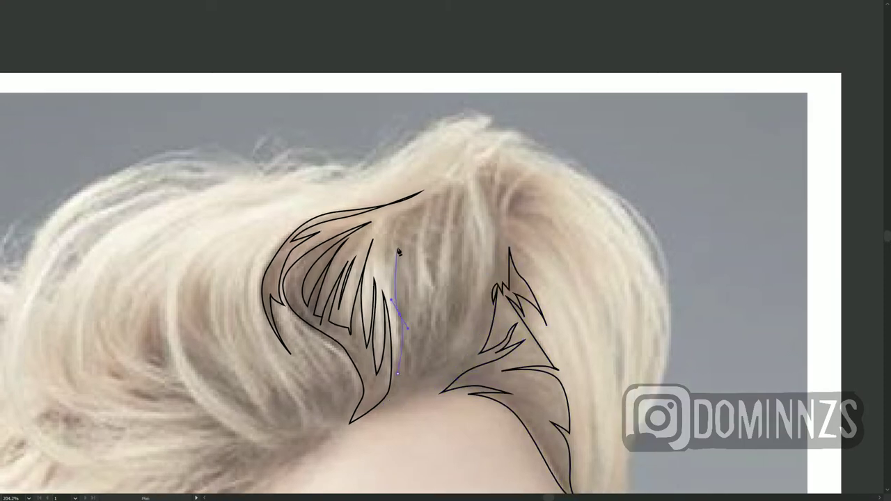
left_click(397, 245)
left_click_drag(409, 208, 426, 198)
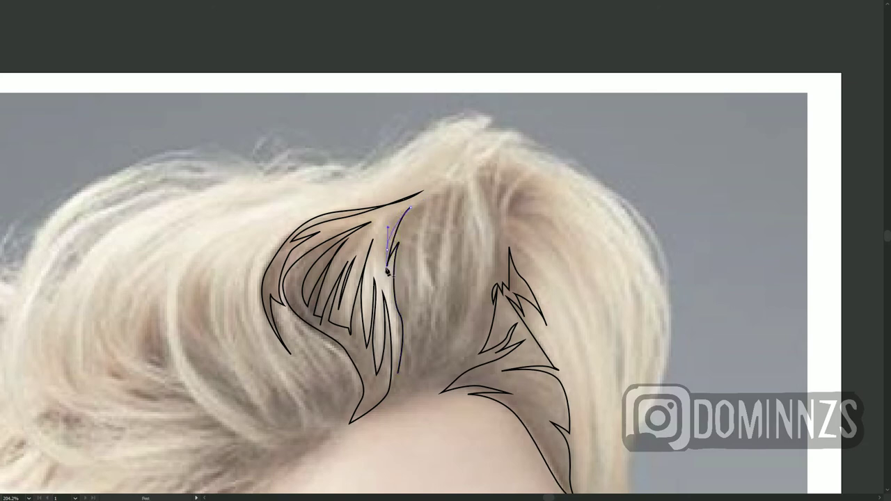
left_click(426, 200)
left_click(417, 267)
left_click(422, 290)
left_click(409, 238)
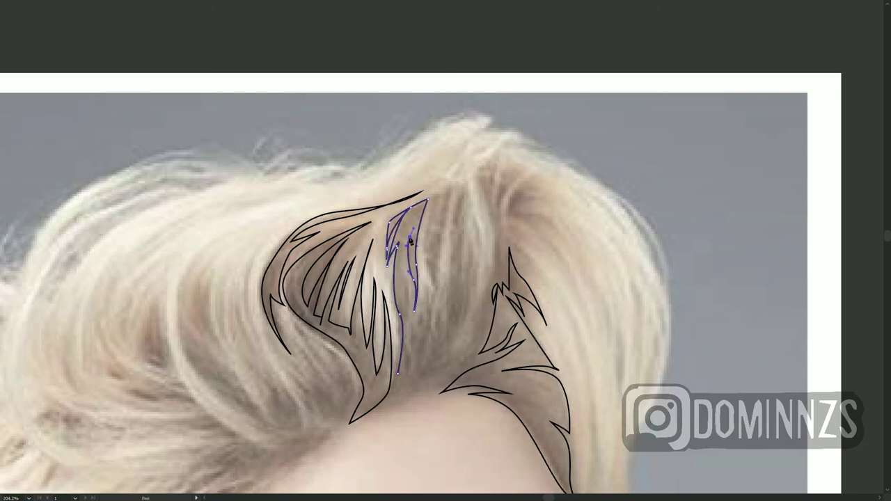
left_click(405, 282)
left_click(409, 317)
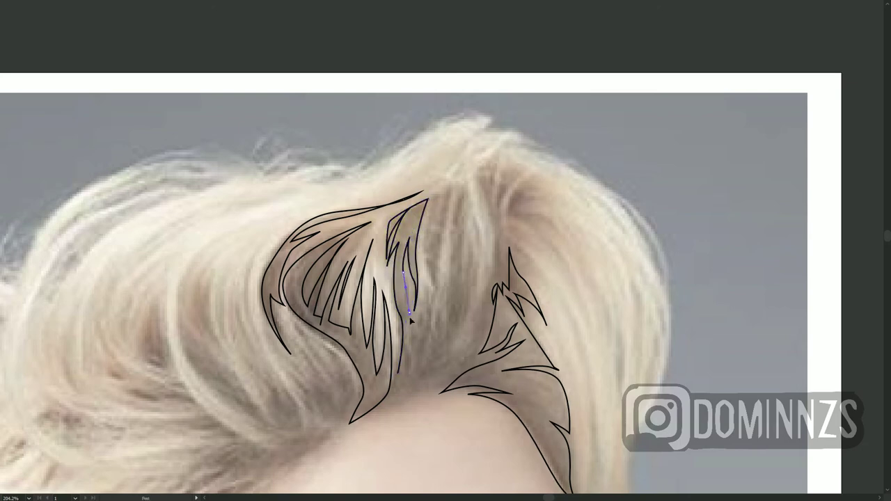
Extend the zigzag outline with taller strands reaching the crest and close the central strand shape
left_click(437, 191)
left_click(450, 186)
left_click(436, 291)
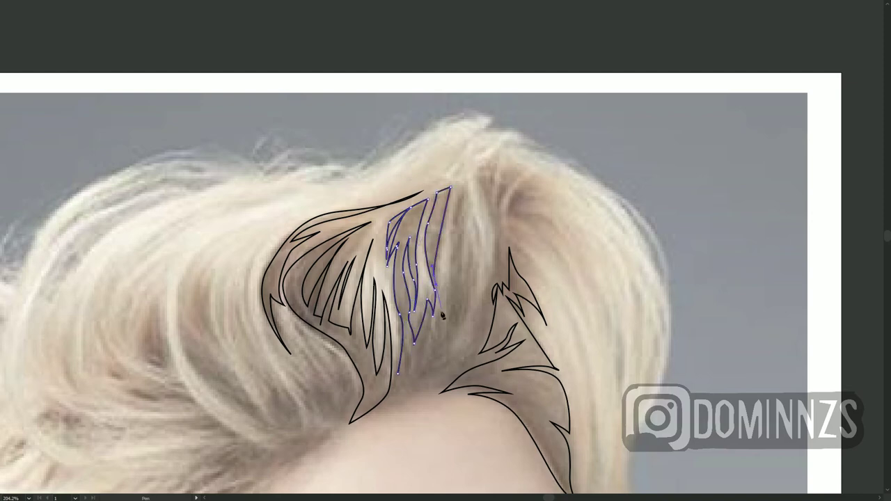
left_click(465, 178)
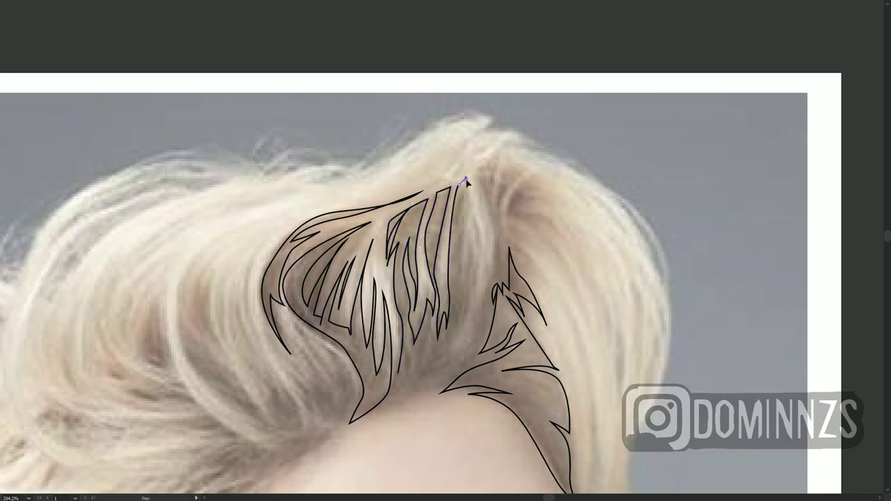
left_click(462, 224)
left_click(460, 280)
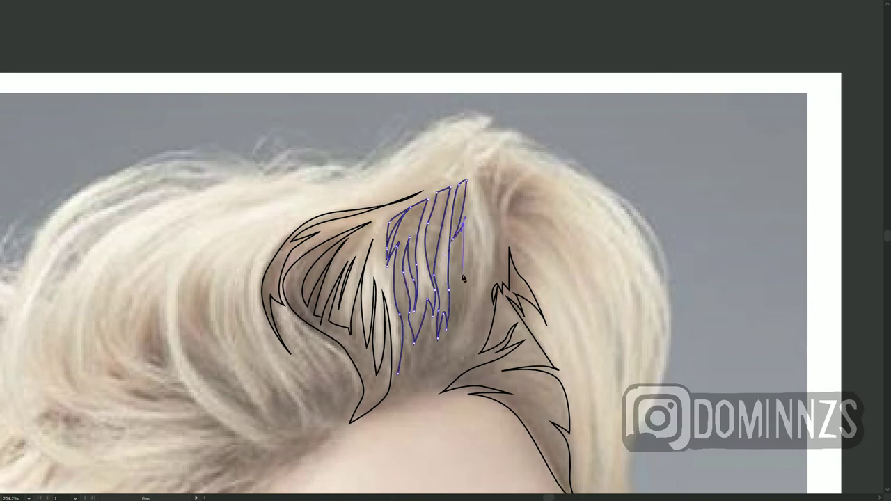
left_click(470, 247)
left_click(485, 269)
left_click(487, 168)
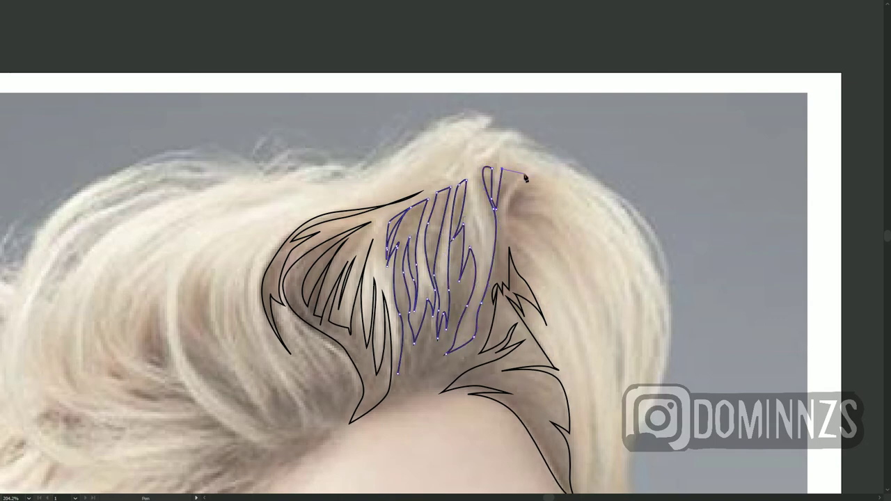
left_click(527, 173)
left_click(510, 240)
Add a small spiky curl at the crest and a strand below it, then deselect all
left_click(532, 178)
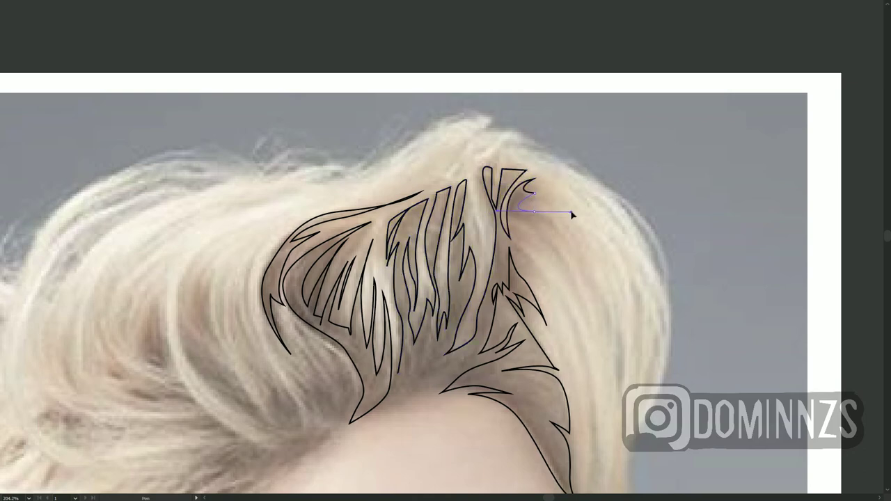
left_click(556, 231)
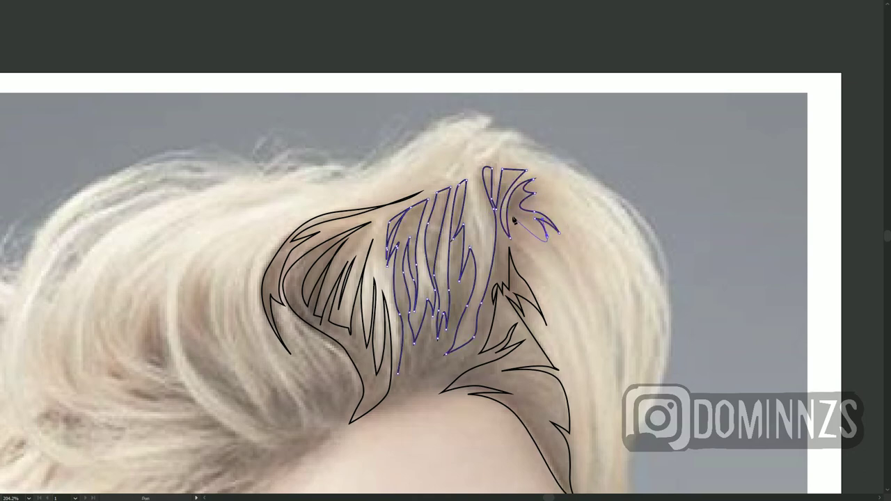
left_click(513, 219)
left_click(496, 284)
left_click(535, 279)
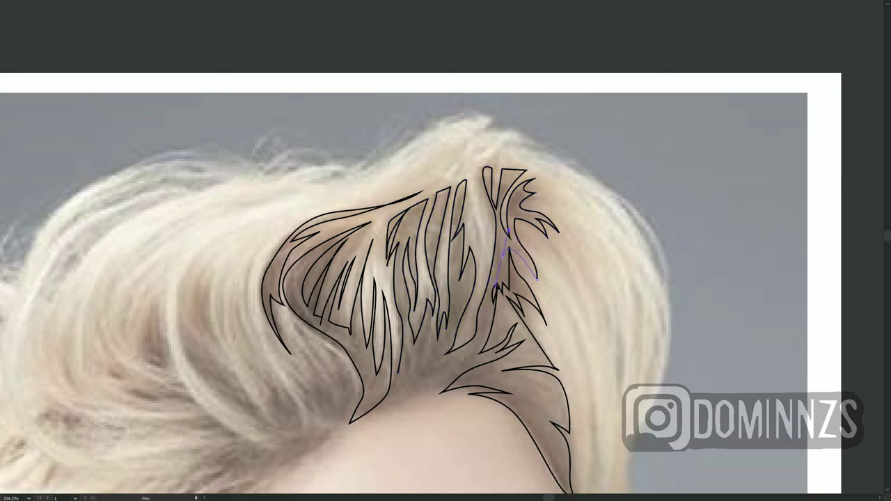
left_click(495, 284)
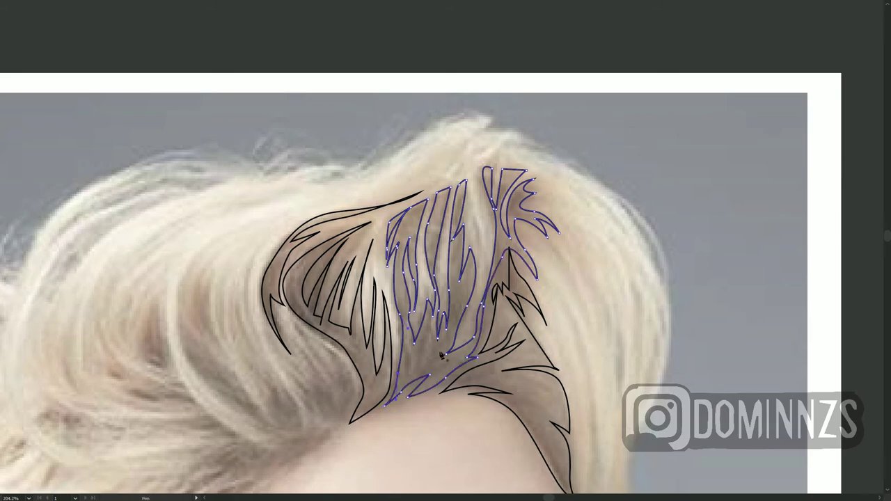
key("ctrl+shift+a")
Trace a zigzag strand along the quiff's left edge up to its tip and close it down the right side
scroll(506, 163, "down", 5)
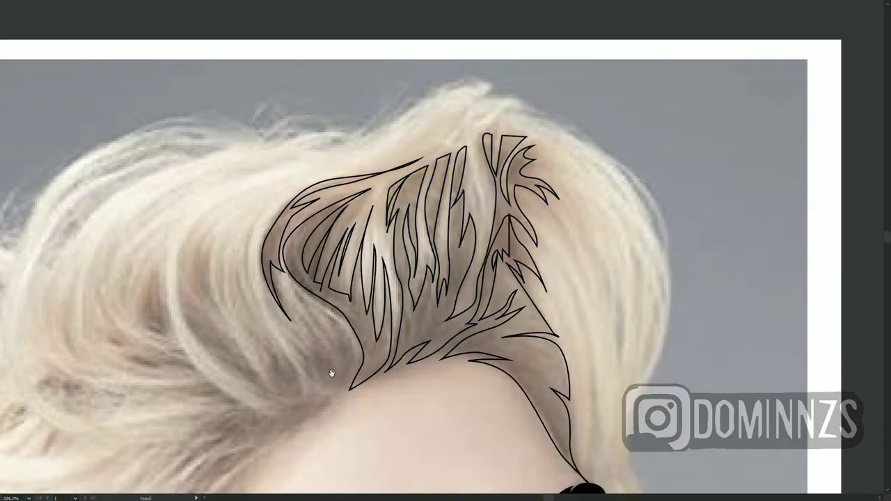
scroll(459, 256, "left", 3)
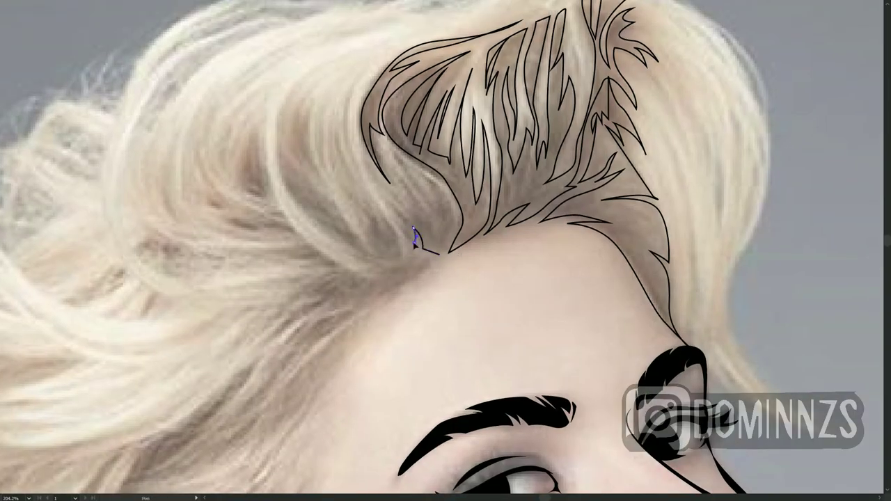
left_click(397, 208)
left_click(411, 206)
left_click(395, 184)
left_click(422, 203)
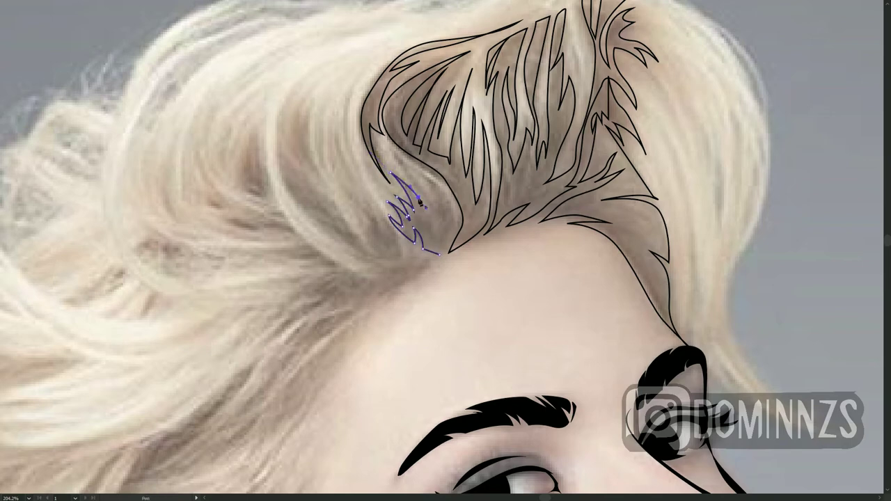
left_click(382, 144)
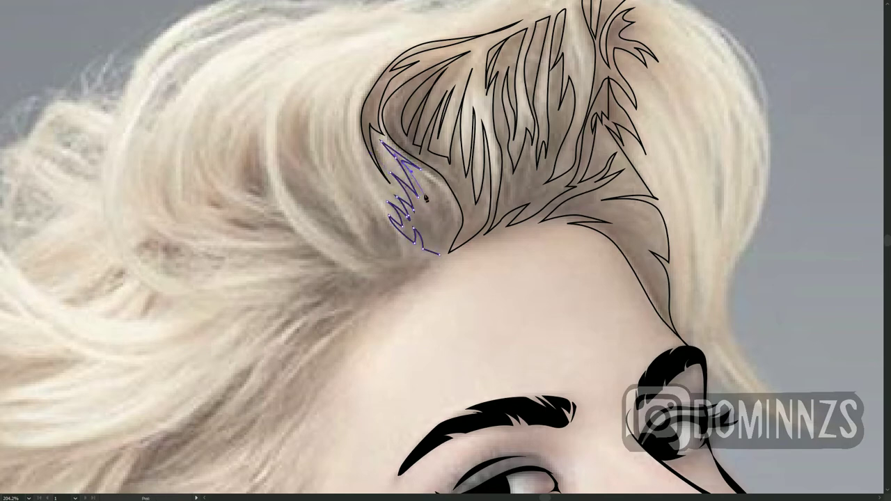
left_click(419, 171)
left_click(451, 205)
left_click(447, 251)
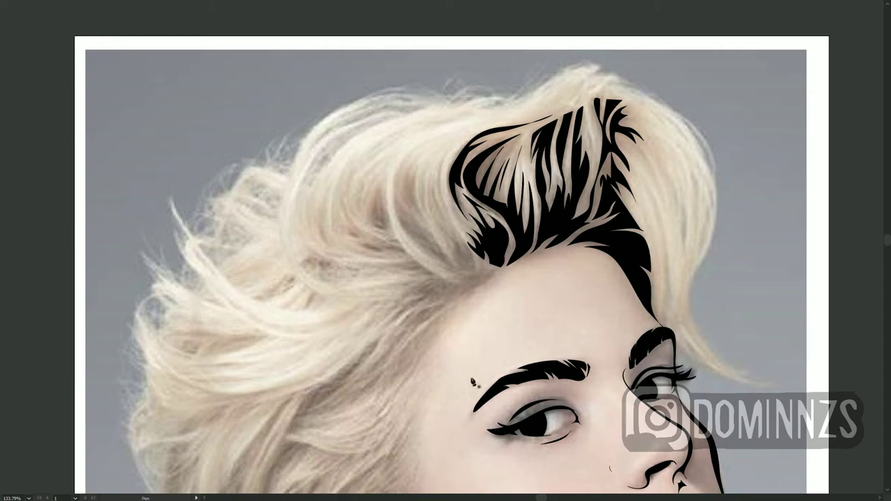
Draw a curling hair strand above the ear, close it, and fill it solid black
scroll(473, 383, "down", 4)
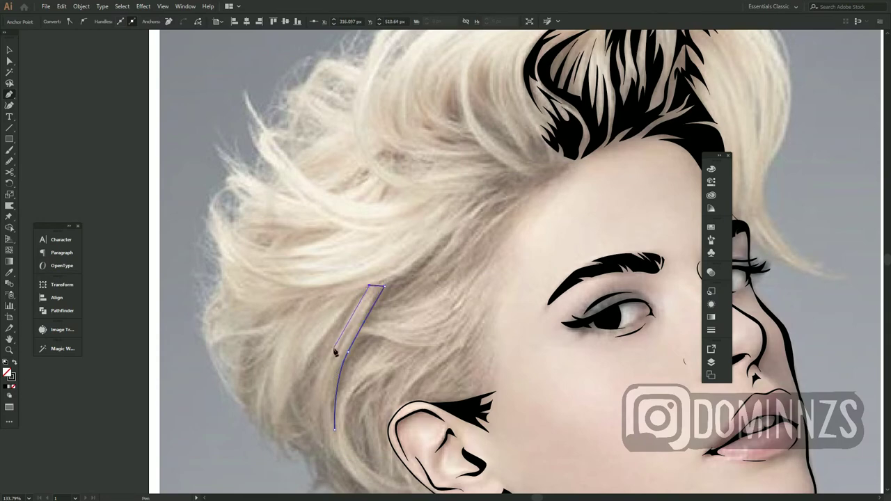
left_click_drag(247, 444, 383, 255)
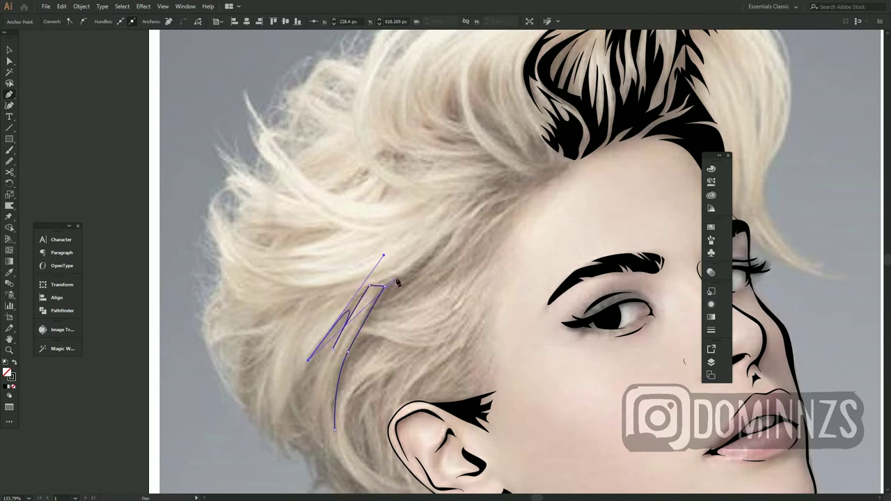
left_click(463, 224)
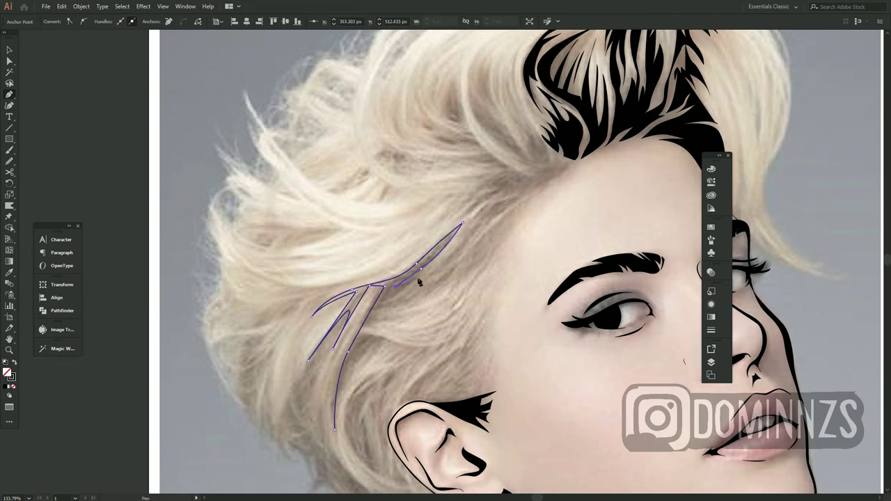
mouse_move(392, 296)
left_mouse_down()
mouse_move(411, 293)
mouse_move(424, 308)
left_mouse_up()
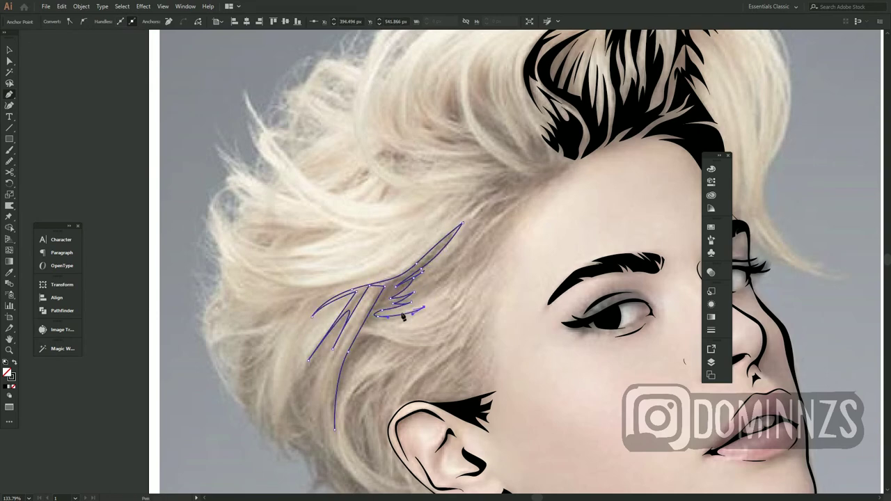
left_click(371, 324)
left_click(423, 345)
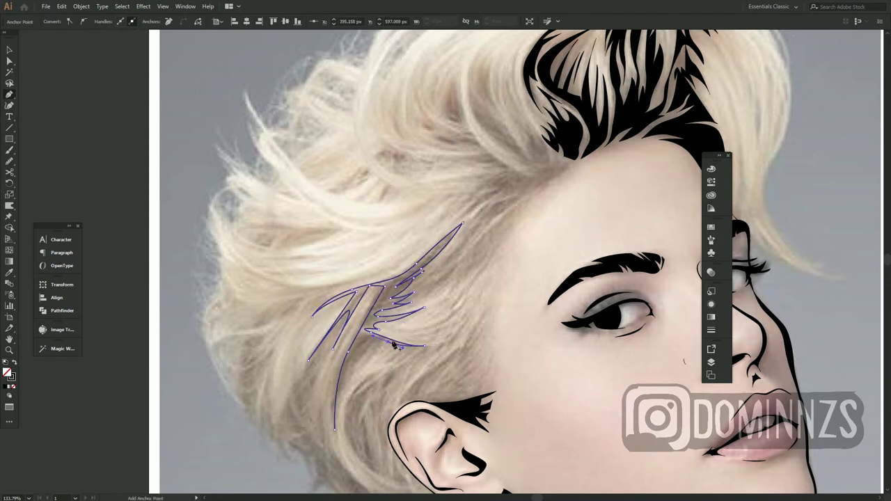
left_click(387, 342)
left_click(354, 363)
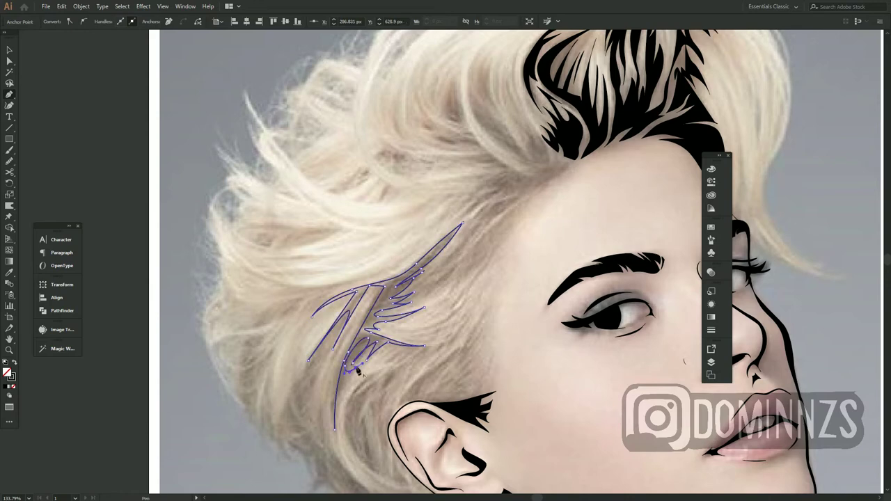
key("shift+x")
key("ctrl+shift+a")
Trace another outlined strand path rising above the ear
left_click_drag(412, 368, 440, 324)
key("shift+x")
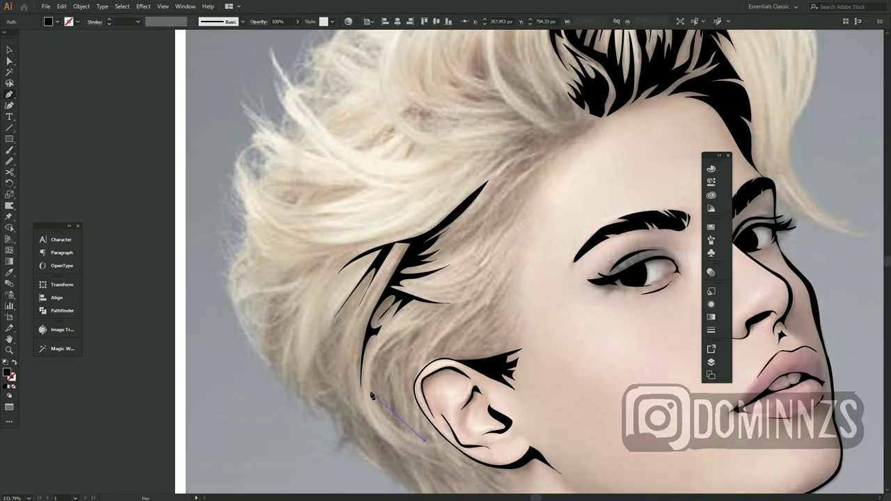
left_click(424, 440)
left_click(370, 392)
key("shift+x")
left_click(371, 381)
key("shift+x")
left_click(380, 355)
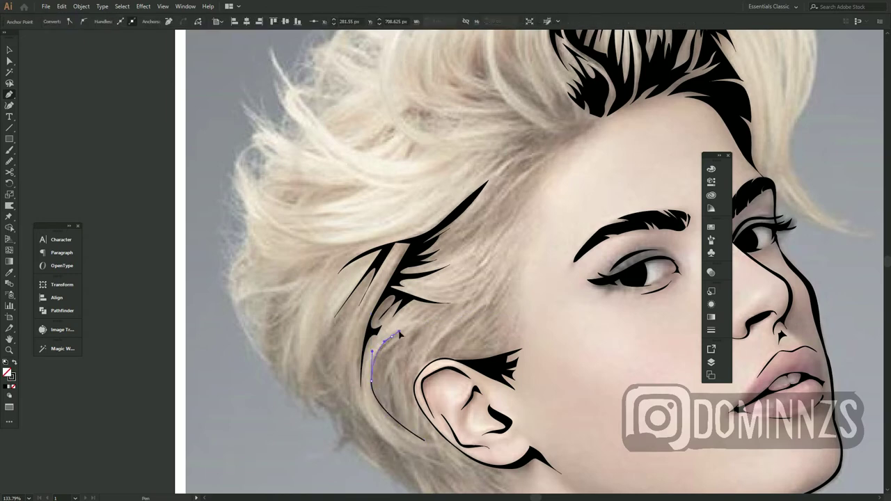
left_click(437, 315)
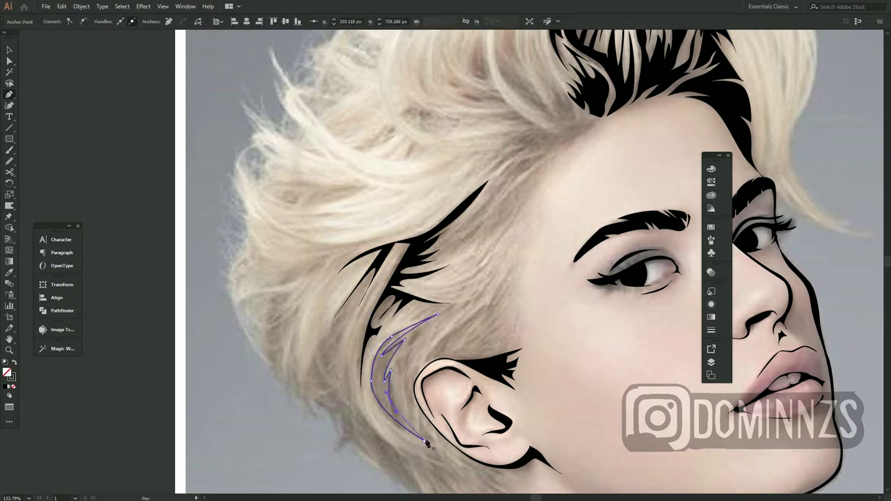
Trace a zigzag strand curving along the ear's edge and close it
left_click(426, 360)
left_click_drag(477, 312, 502, 298)
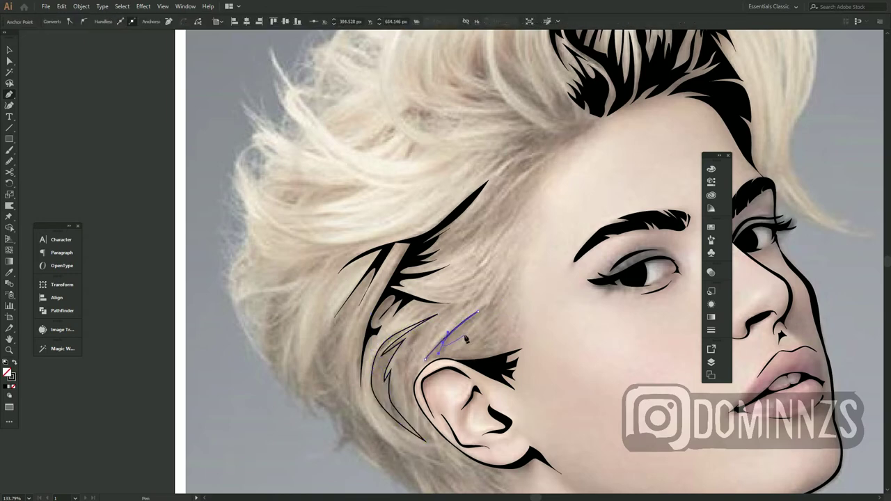
left_click(466, 336)
left_click(487, 362)
left_click(426, 360)
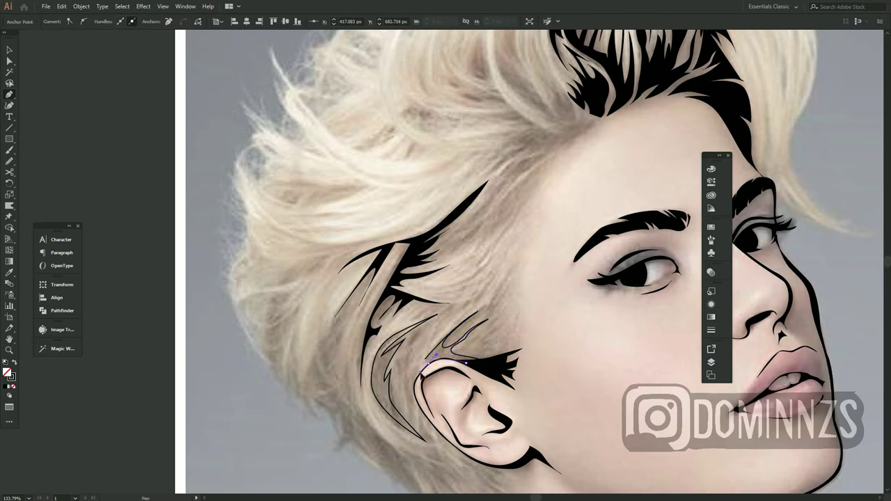
left_click_drag(413, 394, 420, 411)
left_click(426, 437)
left_click(418, 340)
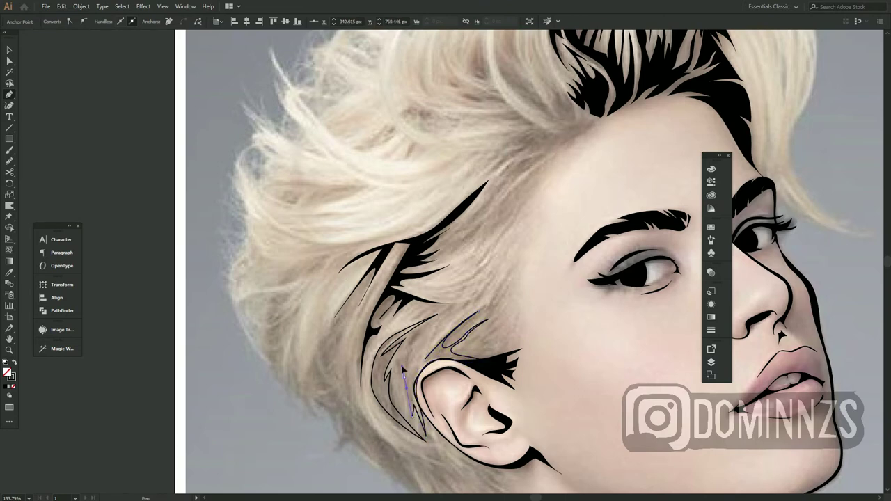
left_click(404, 363)
left_click(426, 361)
left_click(485, 288, "ctrl")
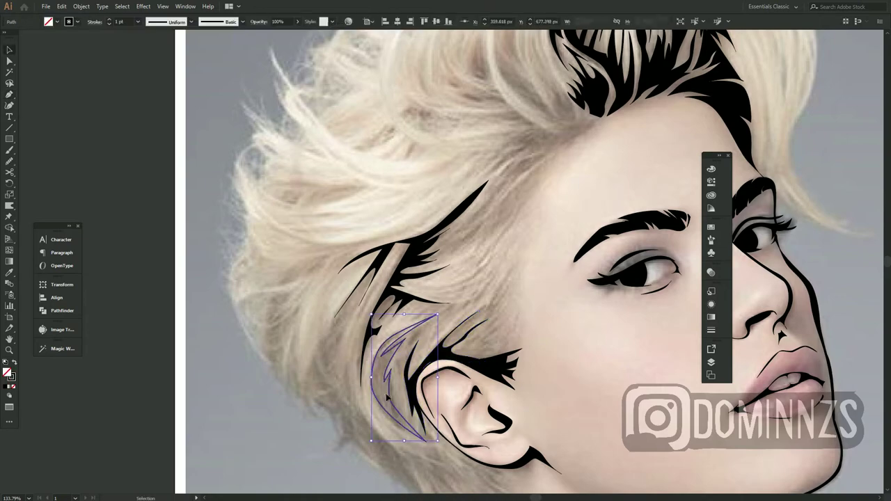
With panels hidden, start a curved spiky strand above the forehead with zigzag tips
key("p")
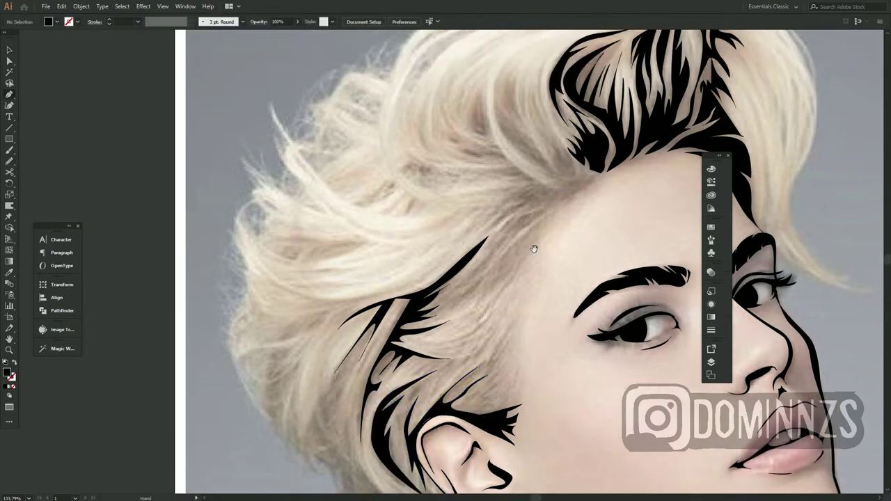
scroll(446, 299, "up", 5)
key("Tab")
scroll(466, 315, "up", 2)
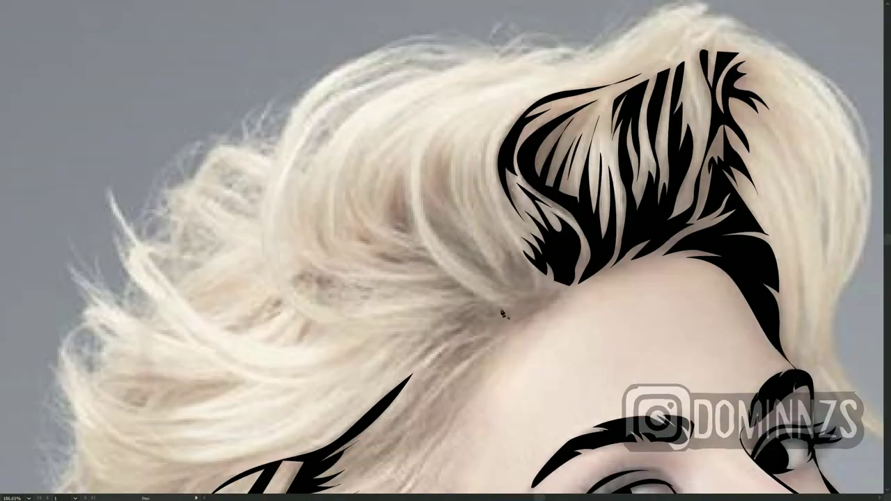
left_click_drag(414, 150, 451, 44)
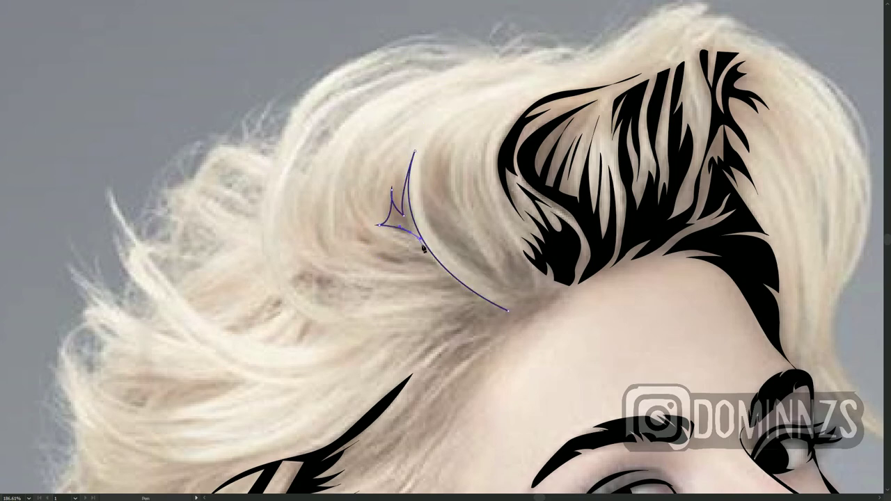
left_click(408, 242)
left_click(369, 236)
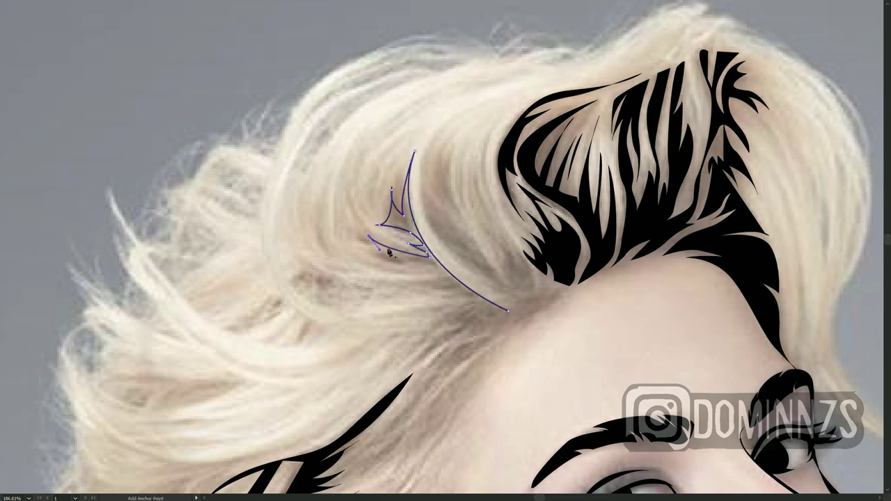
left_click(374, 258)
left_click(434, 267)
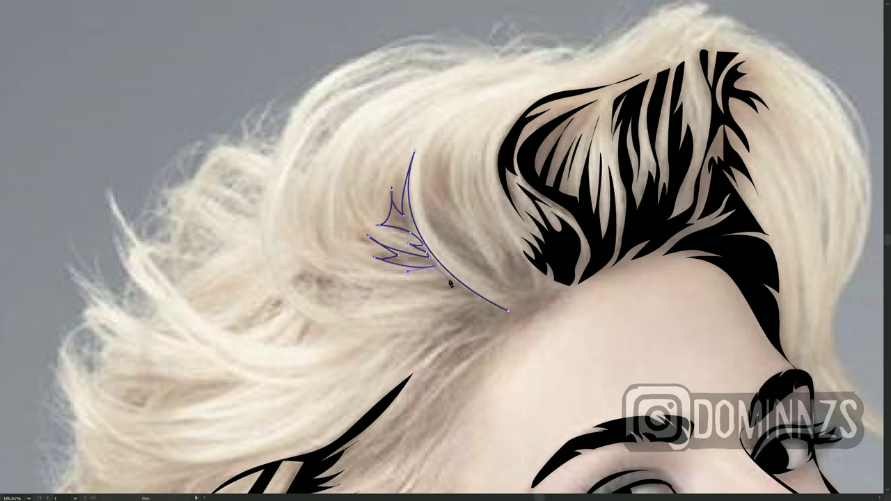
left_click(349, 275)
left_click_drag(460, 287, 493, 279)
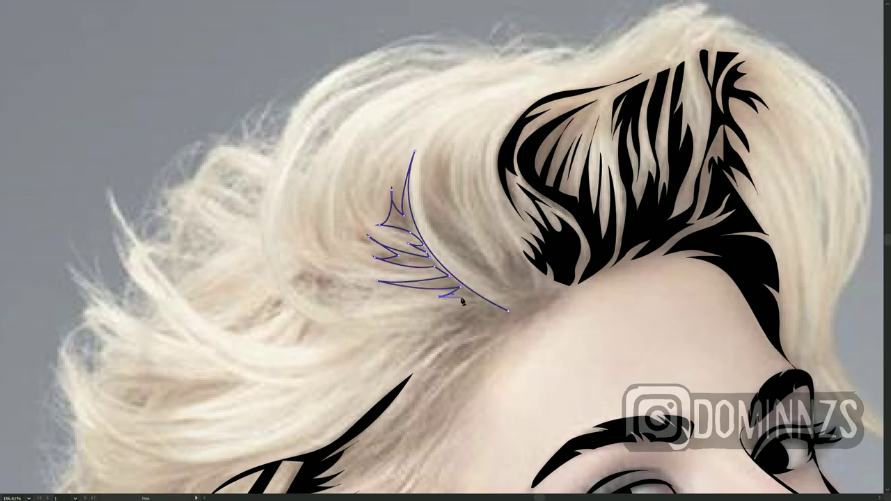
Extend the strand down toward the temple and curve it back up toward its start
left_click(403, 358)
left_click_drag(458, 322, 485, 322)
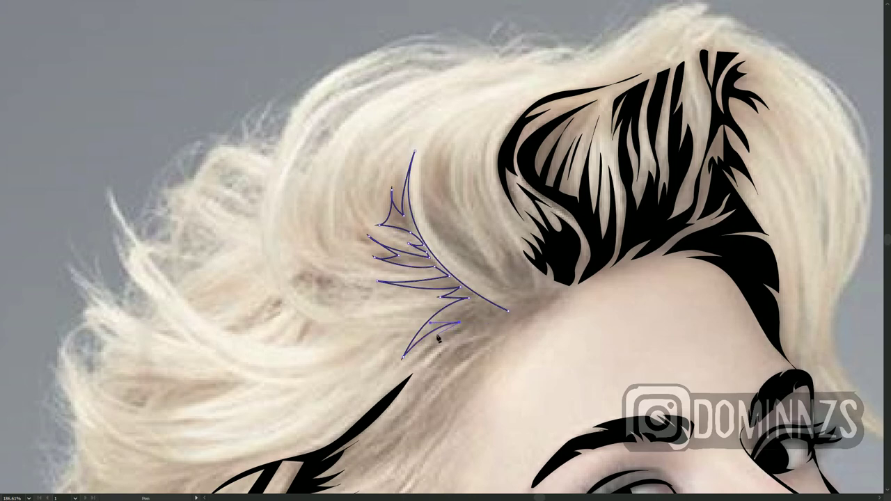
left_click(448, 346)
left_click(499, 337)
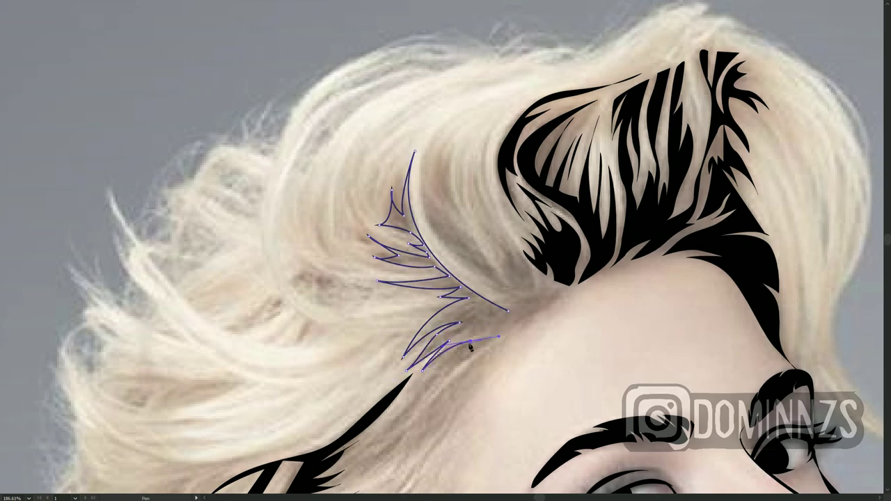
left_click(401, 414)
left_click_drag(358, 449, 372, 446)
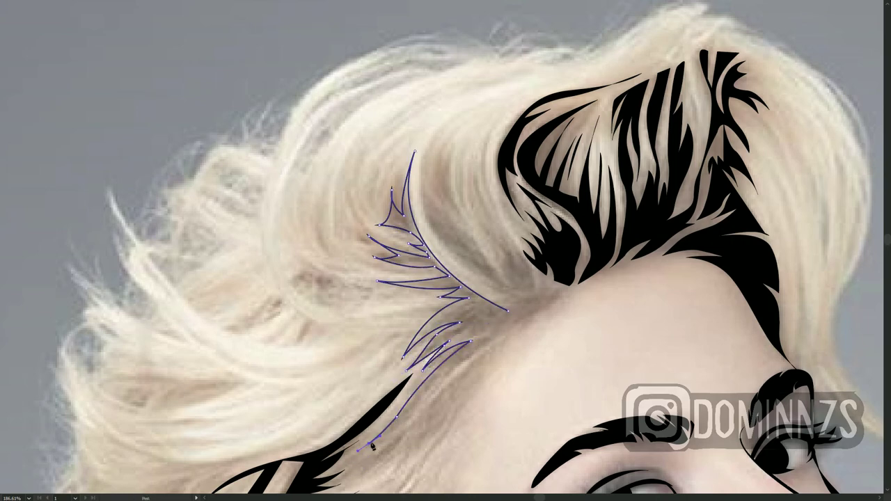
left_click_drag(510, 337, 545, 334)
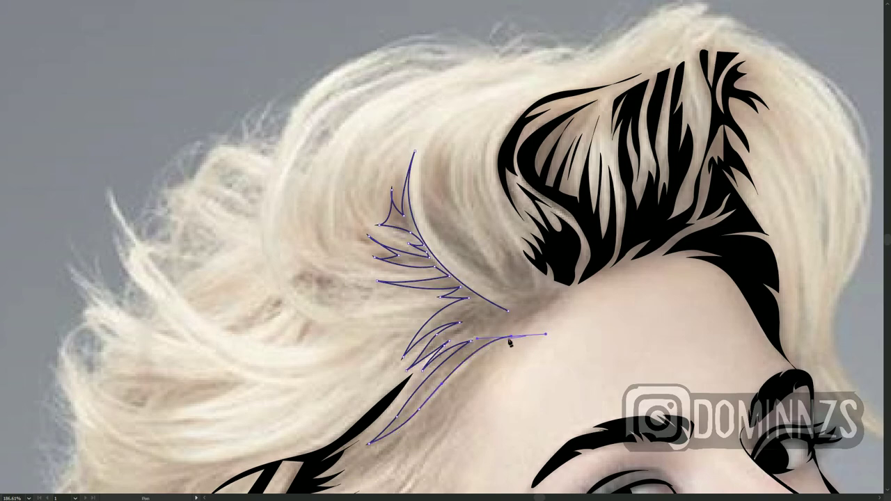
left_click(555, 299)
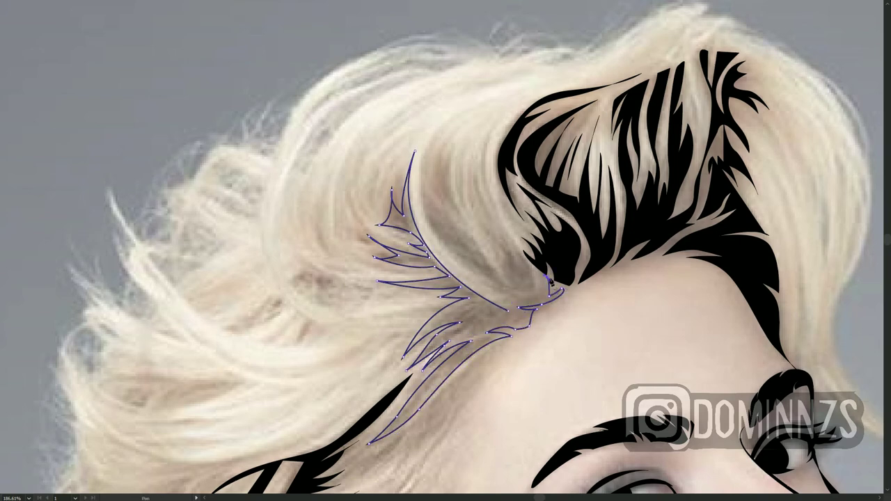
left_click_drag(510, 238, 494, 218)
Trace a strand beside the quiff ending in a smooth curved tip
left_click(507, 250, "ctrl")
left_click(460, 219)
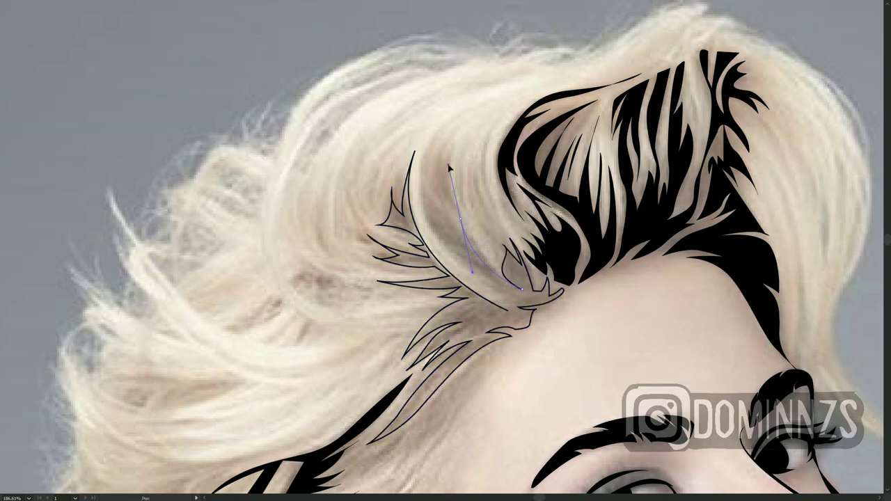
left_click(457, 145)
left_click(434, 174)
left_click(449, 139)
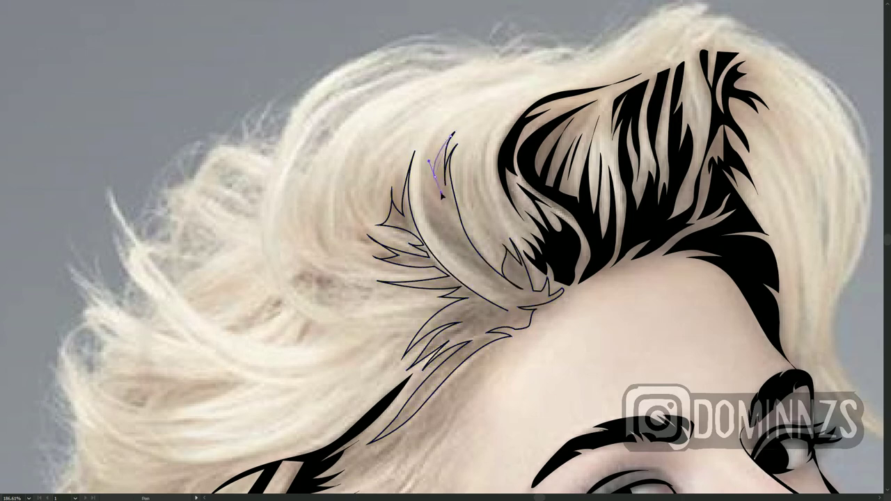
left_click_drag(469, 108, 518, 90)
Trace another spiky strand above the forehead, close it, and zoom out
left_click(508, 109, "ctrl")
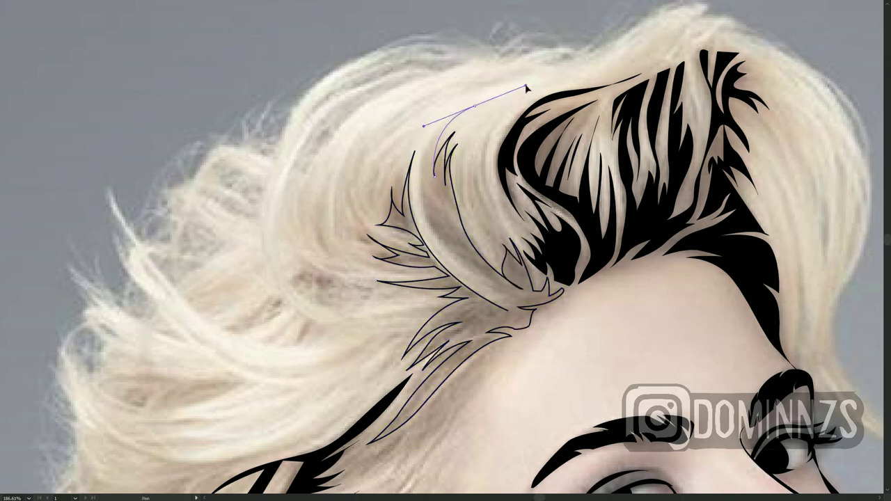
left_click_drag(422, 197, 408, 121)
left_click(475, 106)
left_click(426, 212)
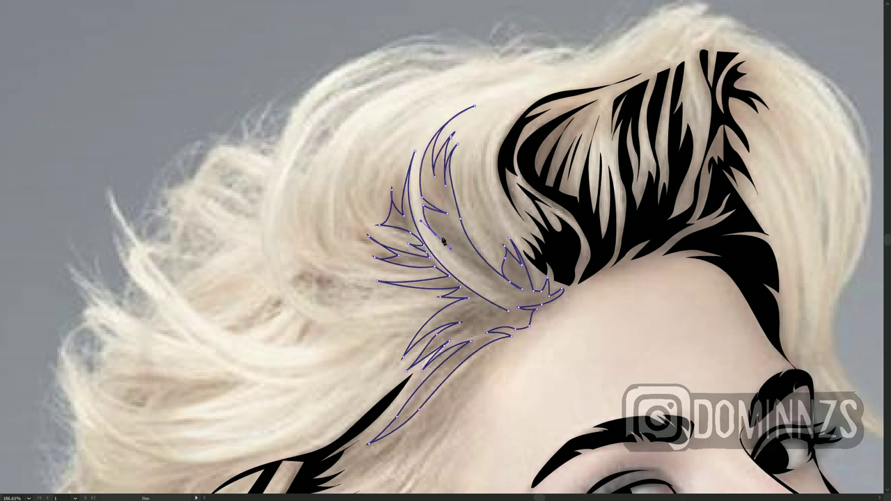
left_click(448, 252)
left_click(500, 296)
left_click(530, 302)
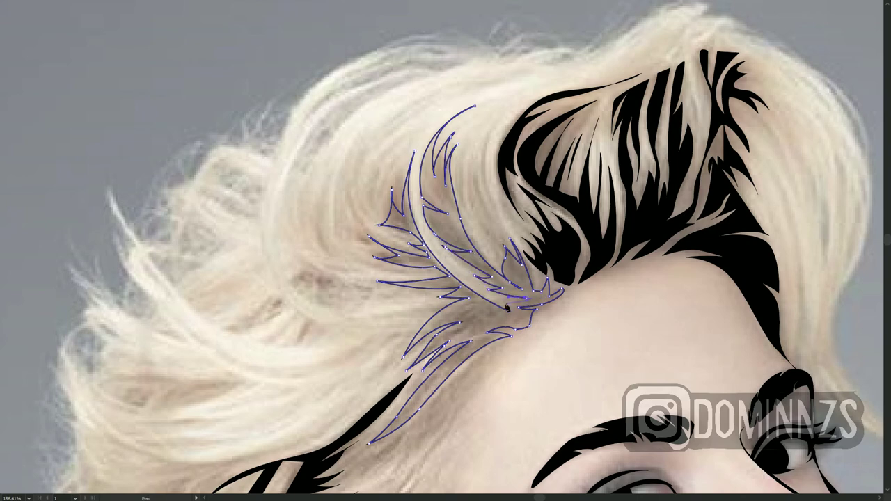
left_click(507, 308)
mouse_move(611, 330)
left_mouse_down()
mouse_move(419, 277)
mouse_move(487, 278)
left_mouse_up()
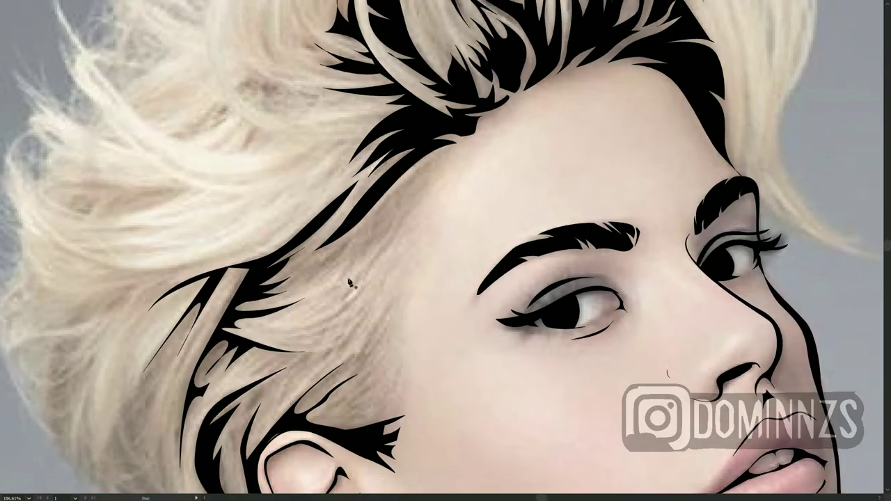
Draw a thin curved strand near the temple and close it
left_click(284, 329)
mouse_move(359, 295)
left_mouse_down()
mouse_move(382, 265)
mouse_move(340, 313)
left_mouse_up()
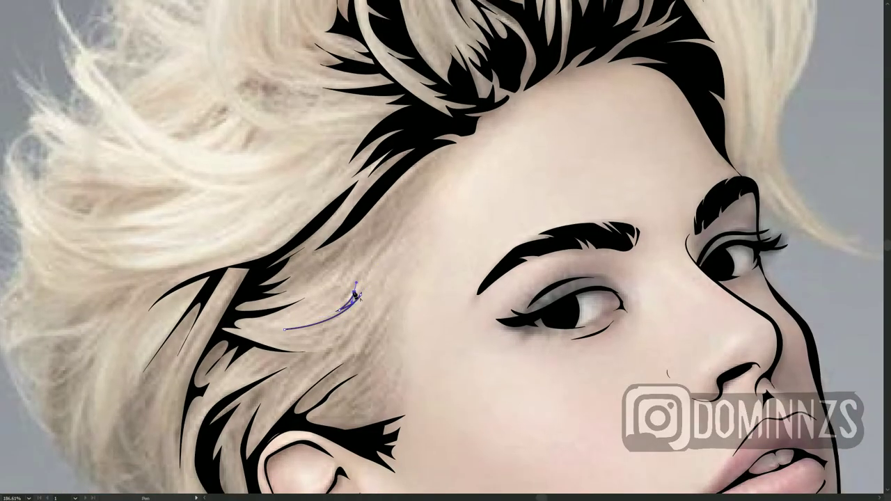
left_click(285, 330)
left_click(343, 374, "ctrl")
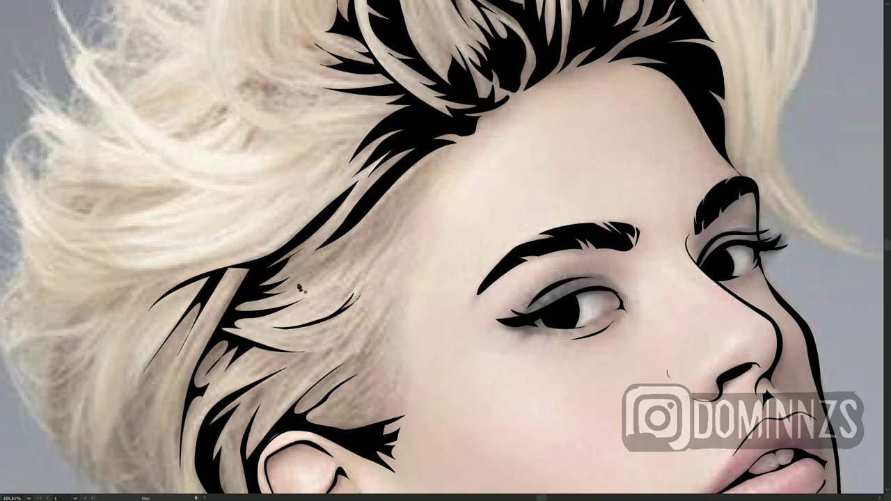
Trace a long curved strand from the hairline down toward the temple, then begin another and zoom out
left_click_drag(352, 237, 358, 226)
left_click_drag(449, 148, 471, 146)
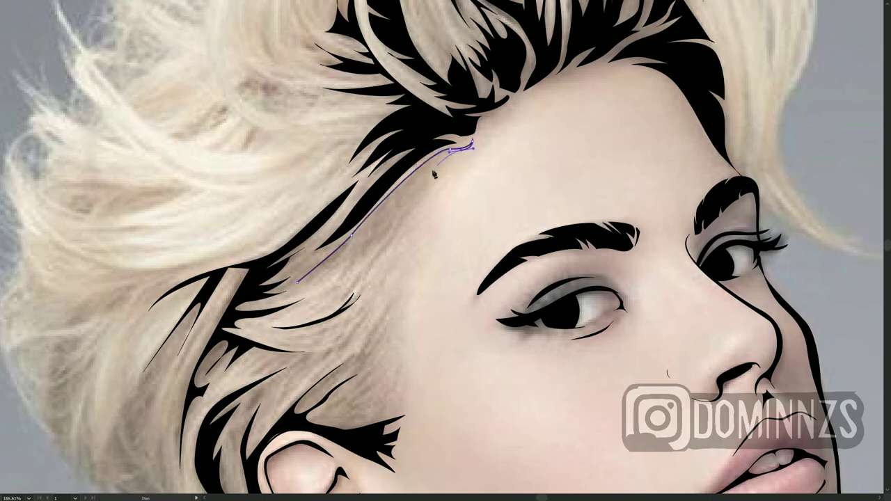
left_click(419, 202)
left_click_drag(367, 273, 406, 215)
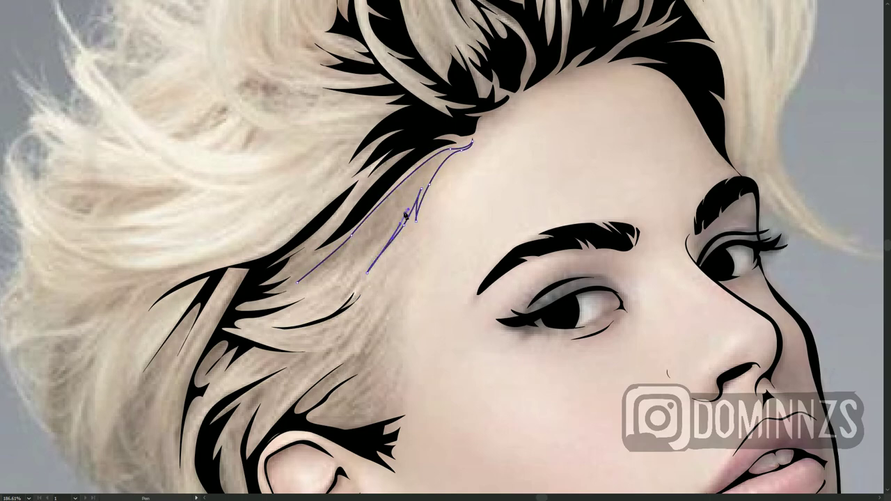
left_click_drag(315, 295, 310, 279)
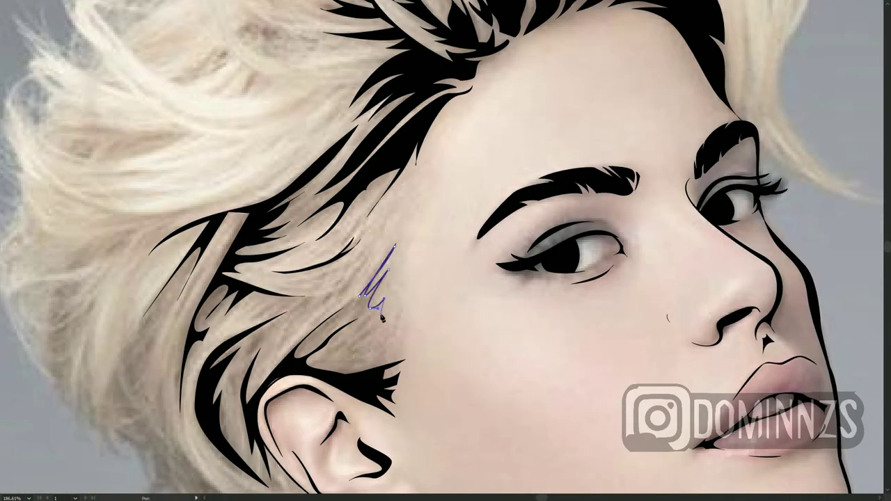
left_click_drag(391, 326, 381, 334)
left_click_drag(334, 359, 355, 349)
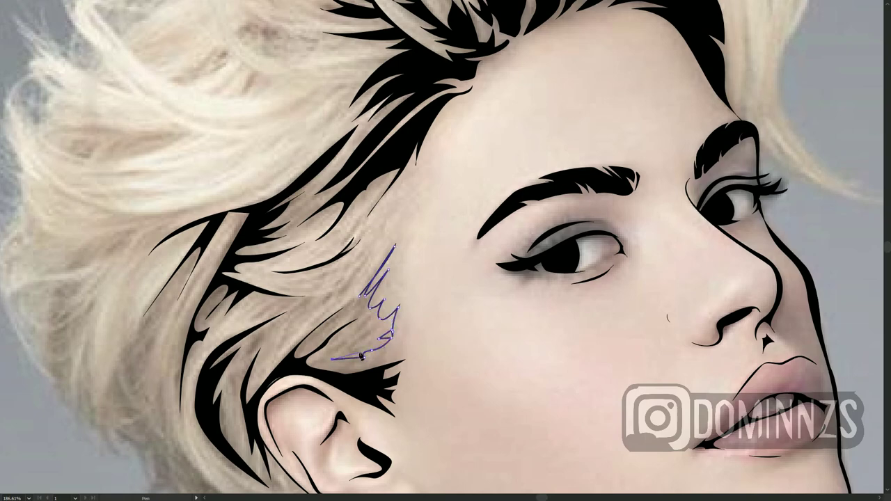
key("Escape")
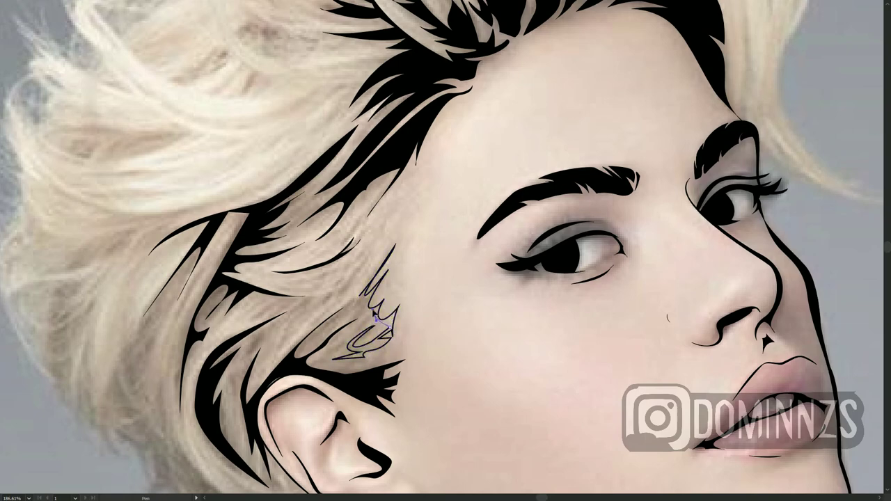
left_click_drag(339, 316, 344, 312)
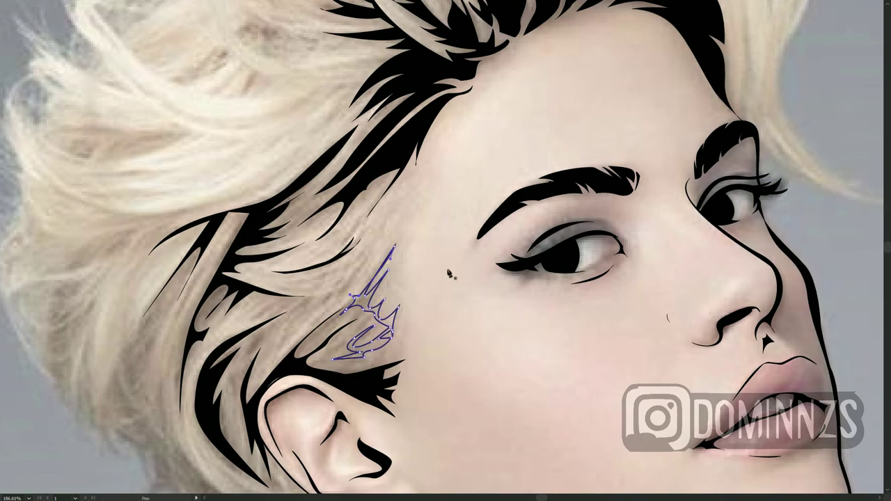
mouse_move(613, 317)
left_mouse_down()
mouse_move(529, 321)
mouse_move(351, 300)
left_mouse_up()
Trace a curved strand along the hair's right edge by the eyebrow
left_click(352, 301)
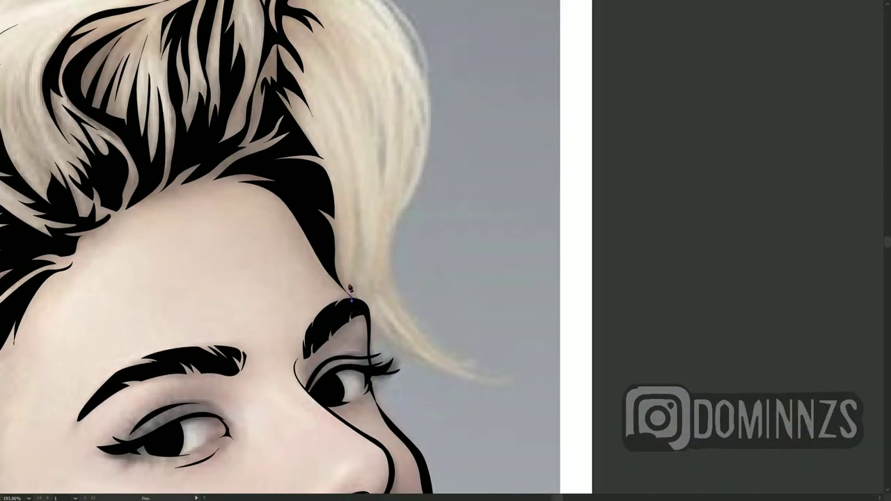
left_click_drag(337, 115, 320, 82)
mouse_move(369, 288)
left_mouse_down()
mouse_move(373, 294)
mouse_move(411, 265)
left_mouse_up()
key("Tab")
key("Tab")
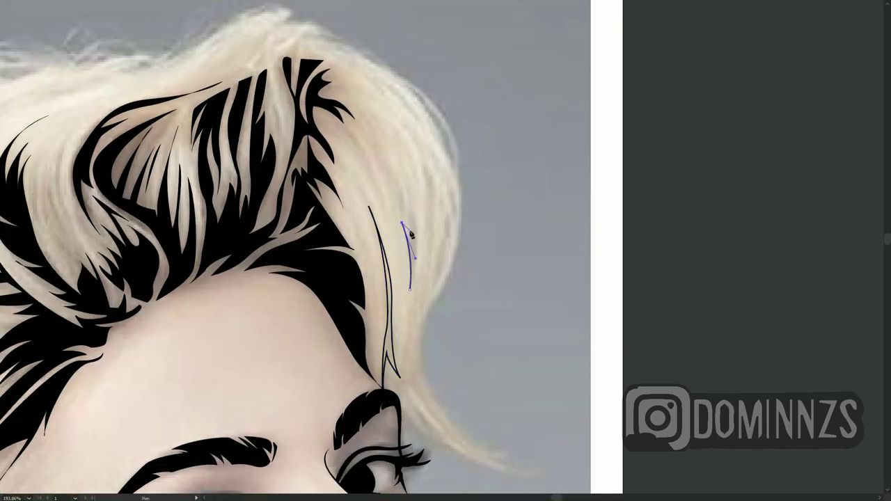
left_click(420, 227)
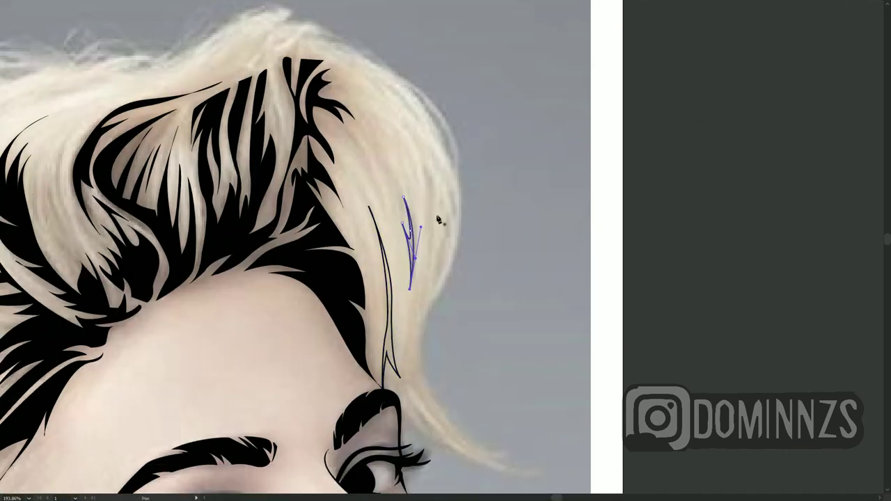
scroll(439, 219, "down", 3)
scroll(374, 225, "up", 3)
Draw a long strand across the loose left hair with a sharp, broken-handle tip
left_click(343, 239)
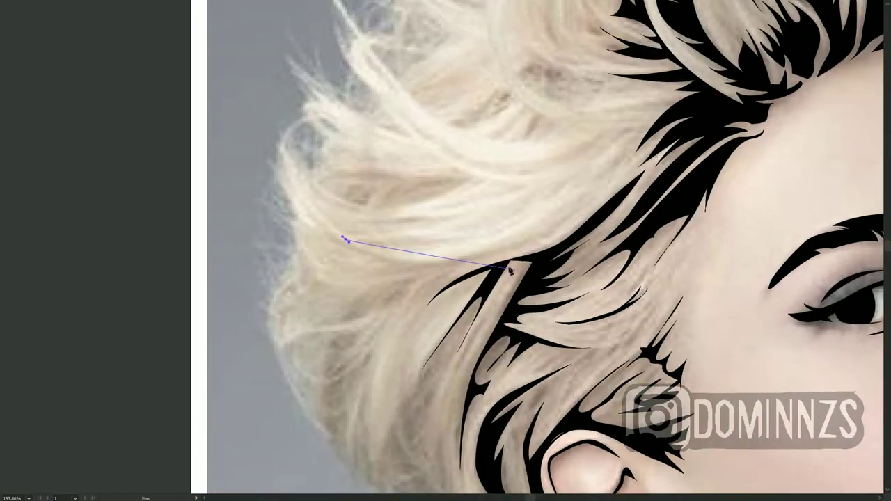
left_click_drag(588, 201, 606, 189)
left_click_drag(383, 335, 403, 281)
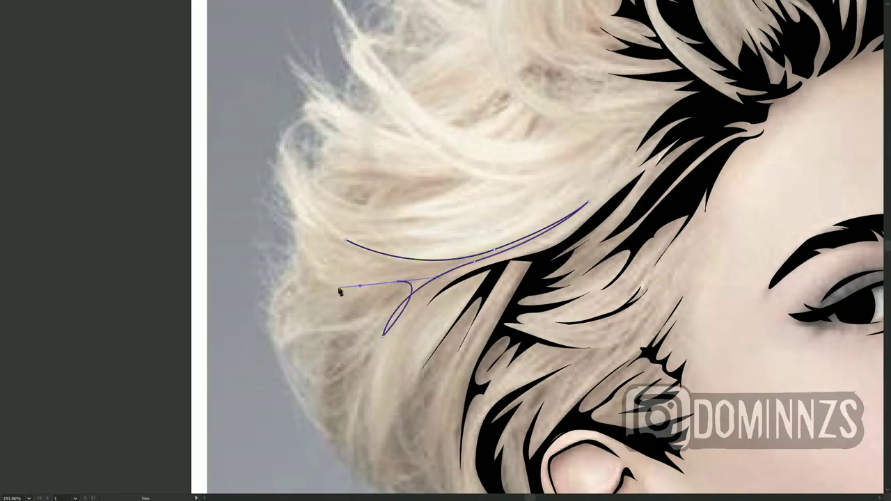
key("ctrl+z")
mouse_move(382, 336)
left_mouse_down()
mouse_move(424, 271)
mouse_move(412, 281)
left_mouse_up()
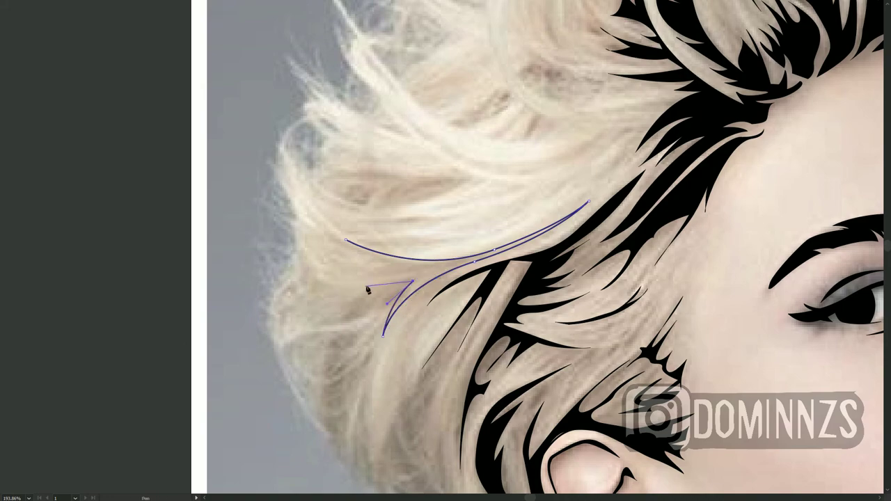
left_click(337, 239)
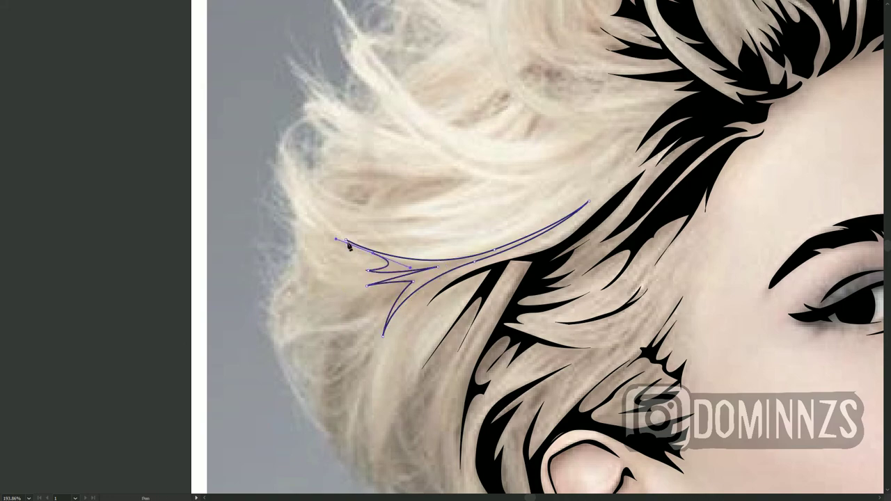
scroll(472, 304, "down", 3)
Outline and close a strand in the lower hair
left_click(473, 303, "ctrl")
left_click_drag(492, 196, 522, 166)
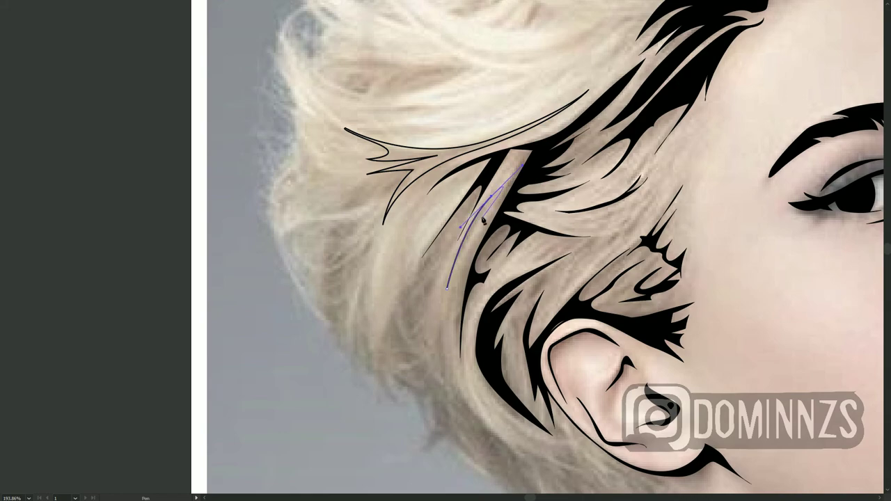
left_click(449, 291)
scroll(453, 292, "up", 6)
Draw a small closed strand shape in the loose hair
left_click(476, 264, "ctrl")
left_click_drag(477, 264, 496, 277)
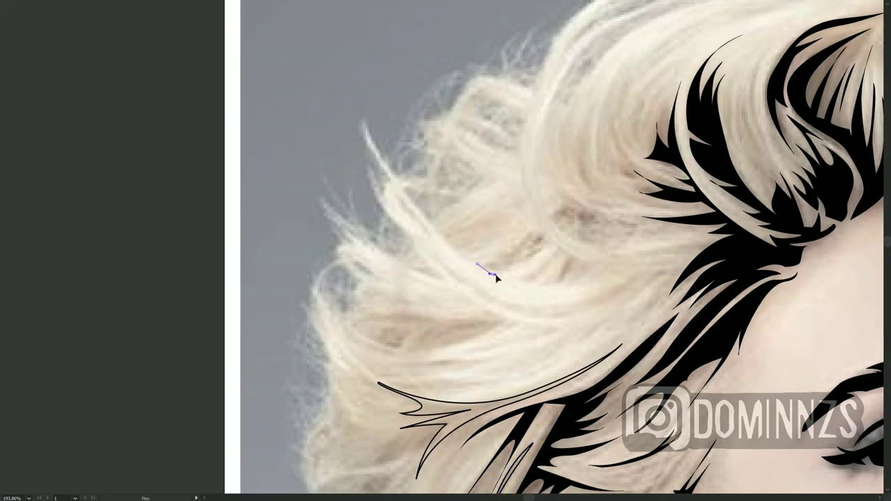
left_click(519, 261)
left_click(477, 265)
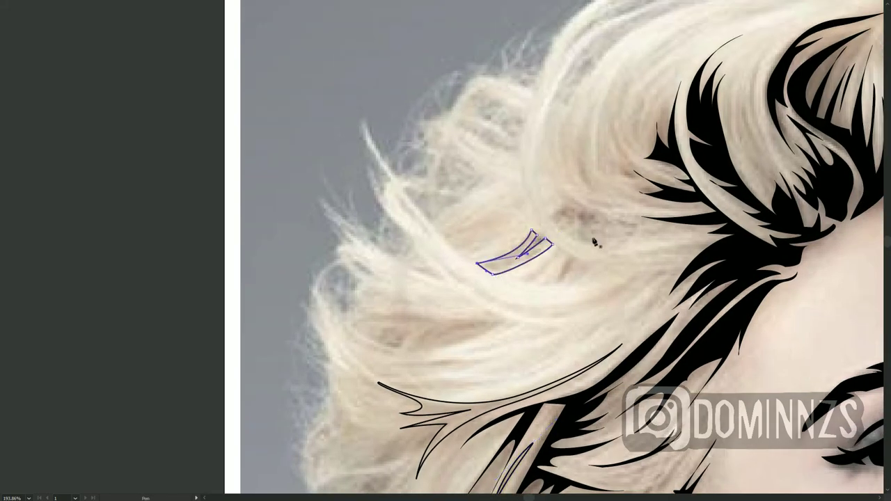
scroll(589, 244, "up", 1)
left_click(461, 322, "ctrl")
left_click_drag(461, 323, 485, 296)
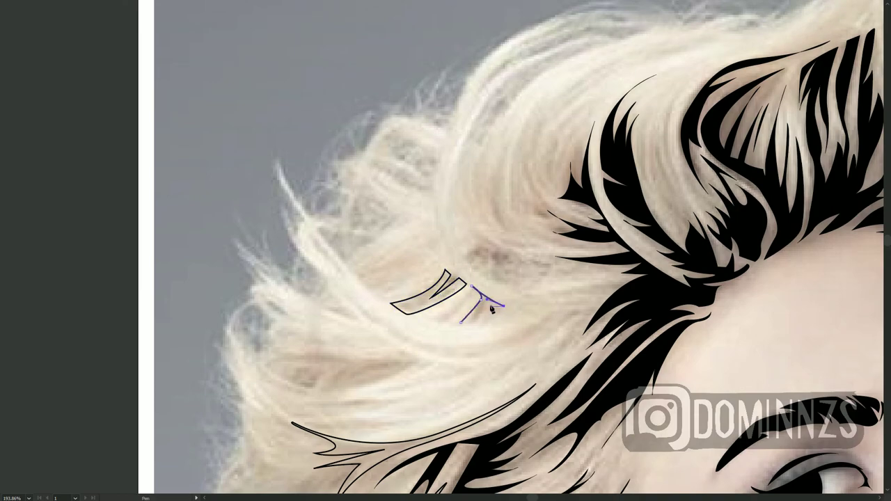
Begin a strand in the top hair, shaping its upper and lower curves
scroll(518, 264, "up", 3)
scroll(518, 264, "right", 8)
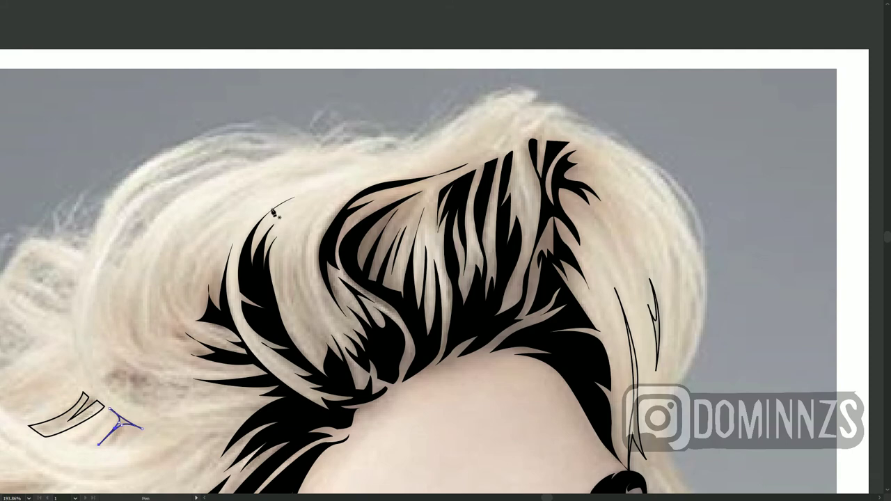
scroll(273, 212, "up", 1)
scroll(273, 212, "left", 1)
left_click(369, 336, "ctrl")
left_click_drag(367, 240, 393, 200)
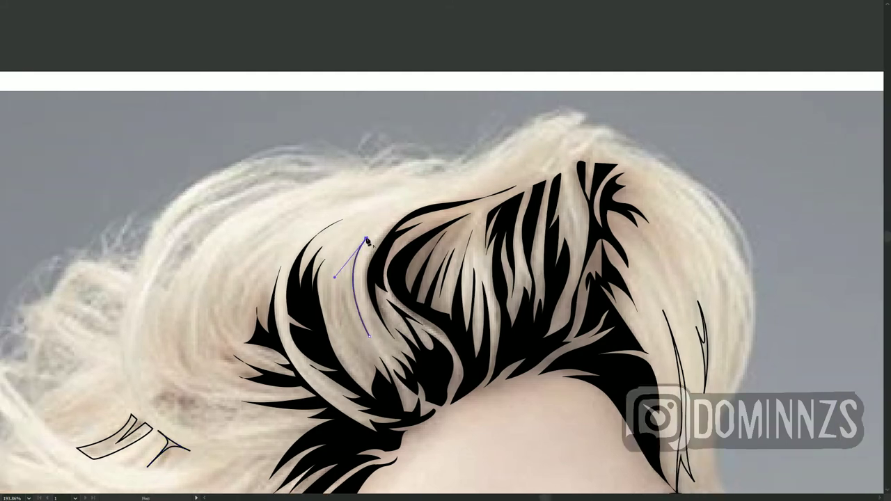
left_click_drag(368, 336, 377, 366)
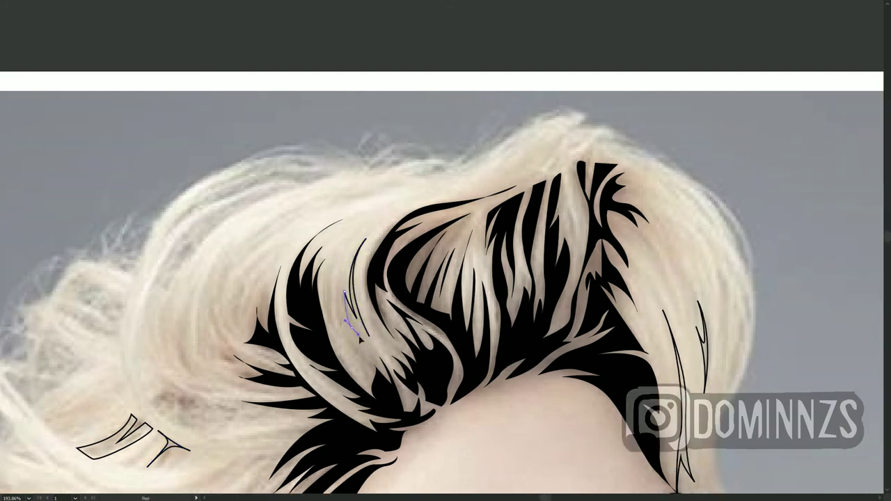
Close the spiky top-hair strand and bring the side hair by the ear into view
left_click(376, 379)
left_click(367, 240)
left_click_drag(256, 439, 338, 381)
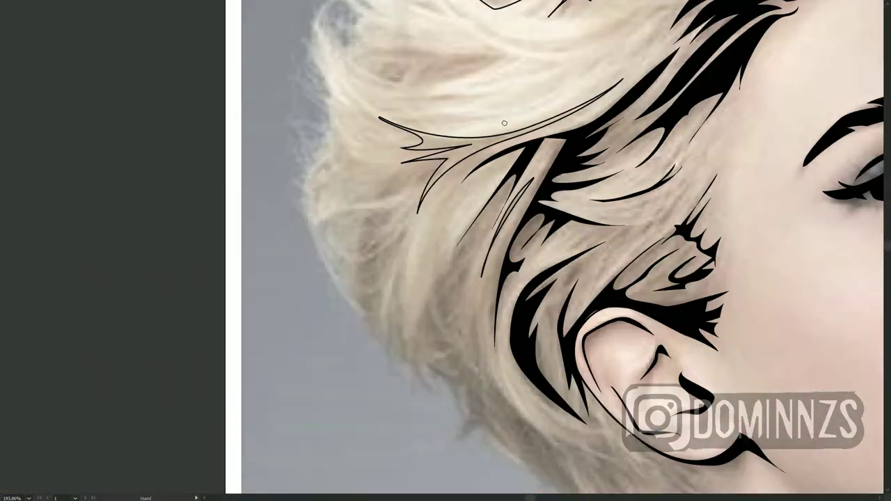
left_click_drag(504, 123, 441, 141)
Trace a new strand beside the ear with several anchor points
left_click(357, 387)
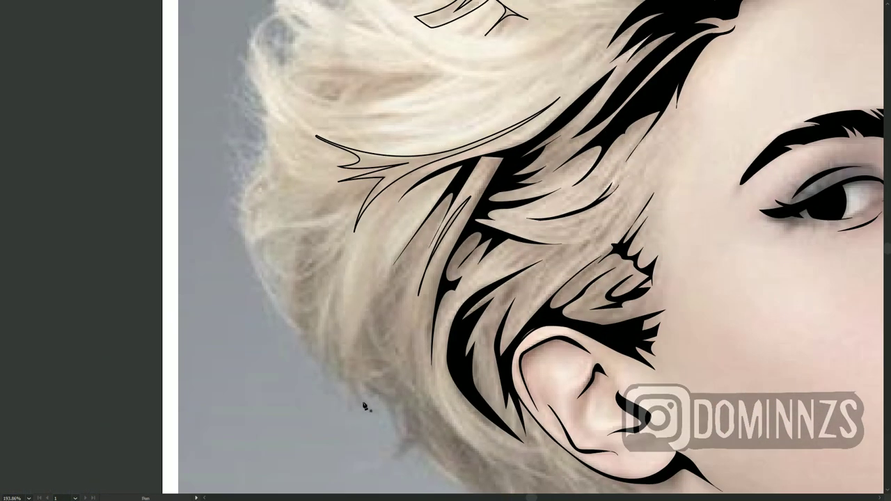
left_click_drag(363, 320, 366, 309)
left_click(382, 355)
left_click(372, 296)
left_click(382, 280)
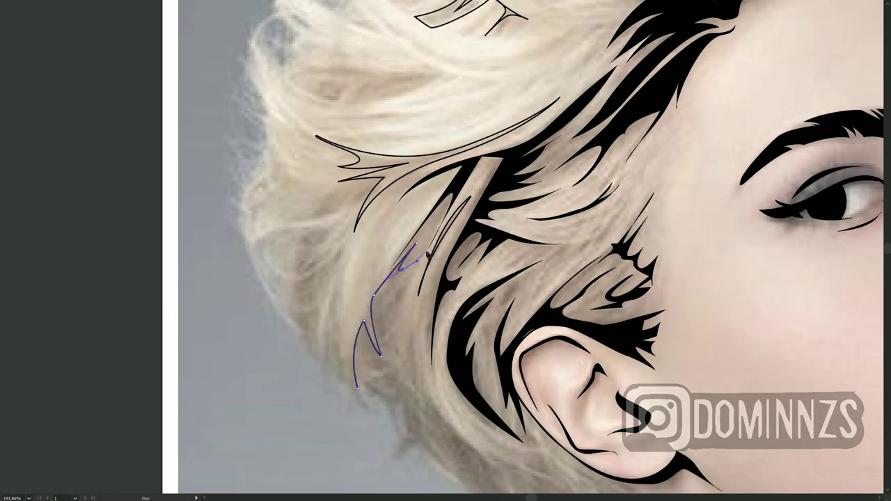
Draw a strand from above the ear curving down toward the jaw
left_click(410, 284)
left_click_drag(400, 348, 412, 371)
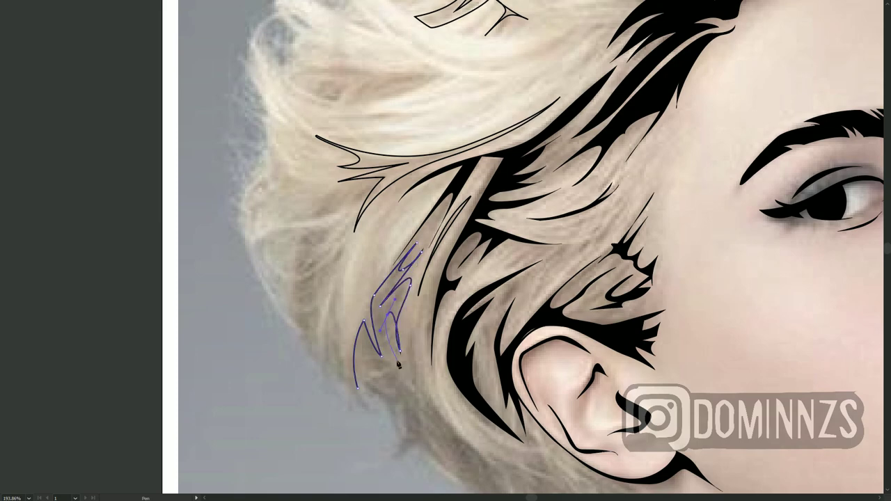
left_click(424, 312)
left_click(431, 402)
left_click_drag(432, 401, 409, 350)
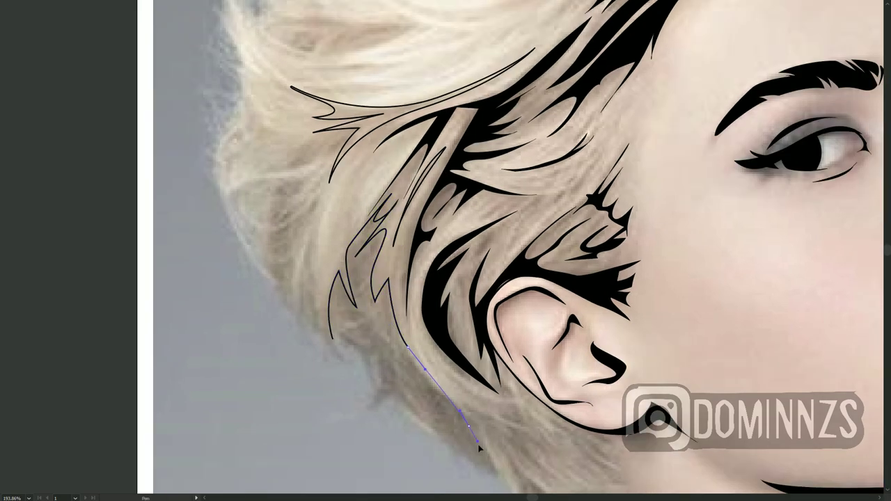
left_click_drag(462, 402, 471, 416)
left_click(526, 431)
scroll(641, 395, "down", 1)
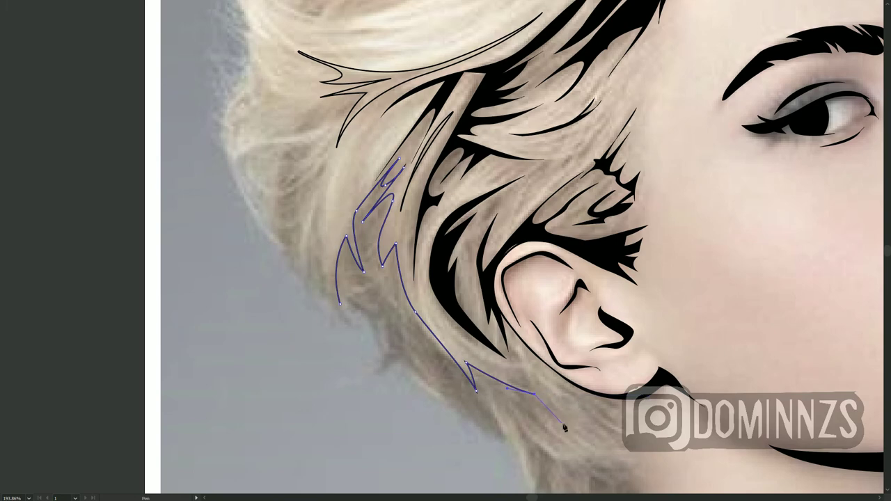
left_click_drag(565, 412, 496, 348)
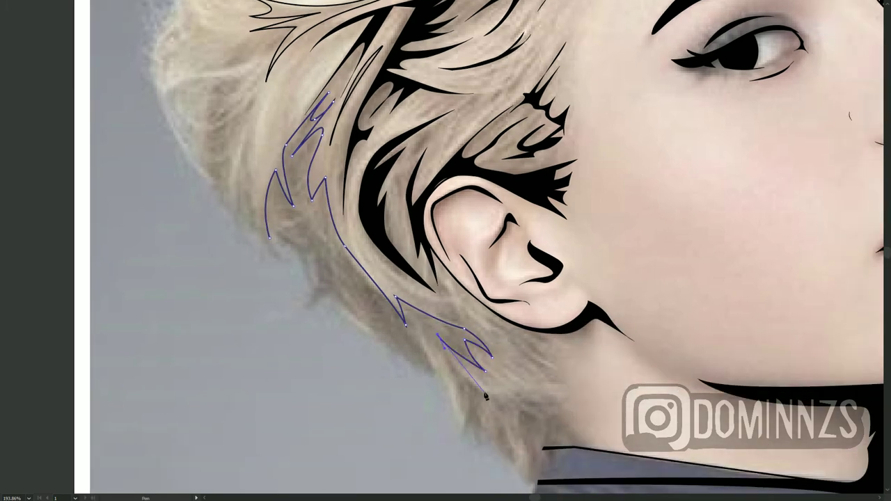
Add more spike points to the hair outline behind the ear, then begin a small strand below it
left_click(441, 362)
left_click_drag(398, 326, 397, 363)
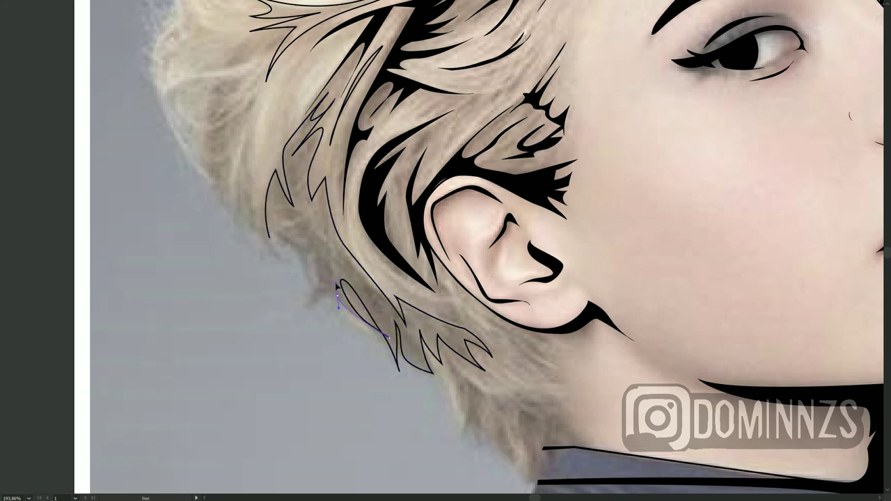
left_click(307, 309)
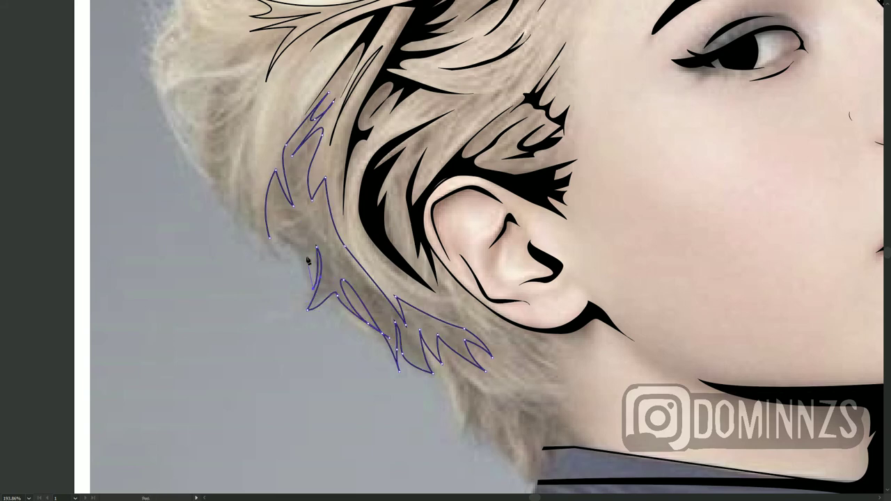
scroll(457, 333, "up", 3)
scroll(457, 333, "left", 5)
mouse_move(412, 317)
left_mouse_down()
mouse_move(402, 352)
mouse_move(432, 331)
left_mouse_up()
scroll(415, 322, "down", 2)
scroll(415, 321, "right", 6)
left_click(408, 350)
left_click(471, 364)
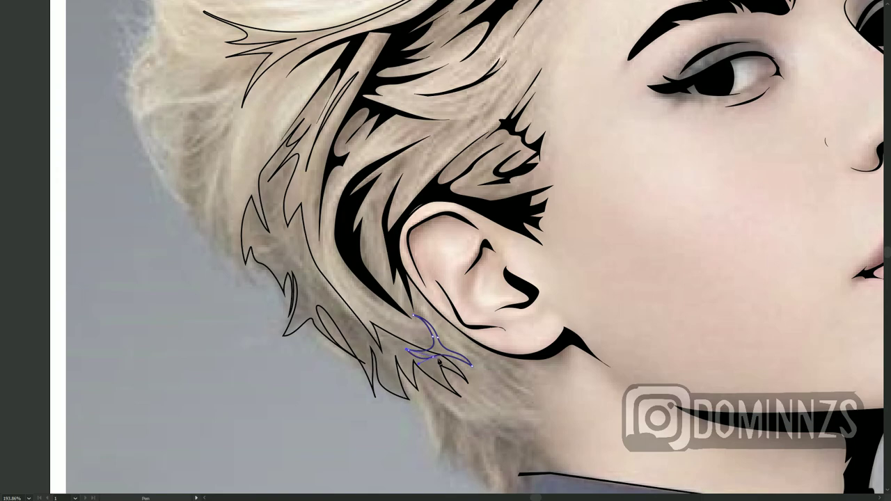
Draw a pointed strand in the upper hair
scroll(438, 362, "up", 2)
scroll(432, 306, "up", 5)
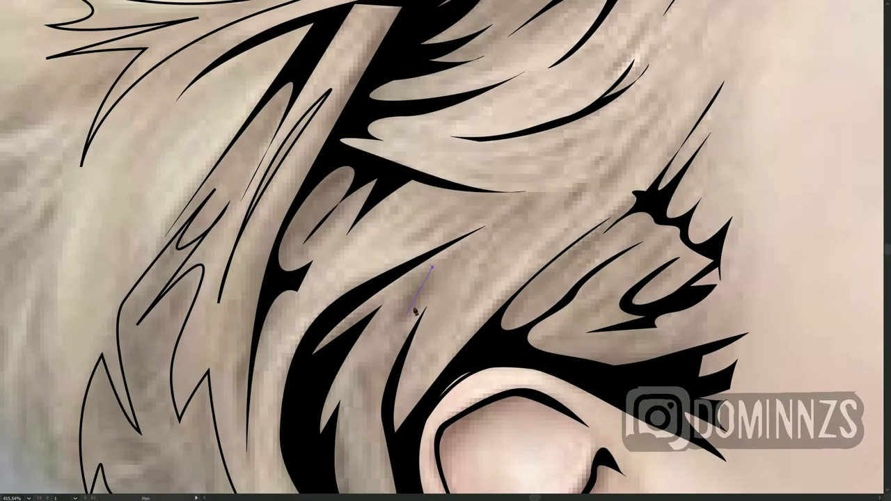
left_click(570, 192)
left_click(661, 116)
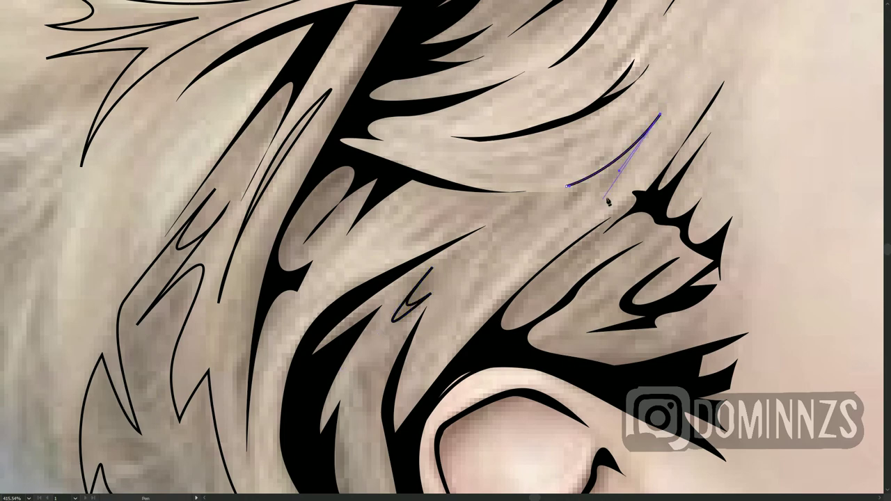
left_click(609, 195)
left_click_drag(576, 127, 583, 225)
scroll(583, 225, "down", 5)
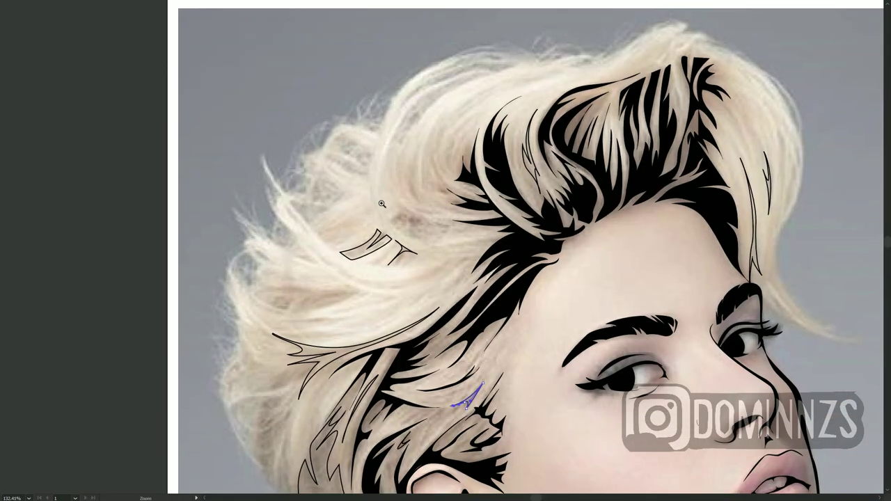
scroll(438, 287, "up", 4)
Trace a strand in the left hair curving down to its tip
left_click(423, 364)
left_click(445, 276)
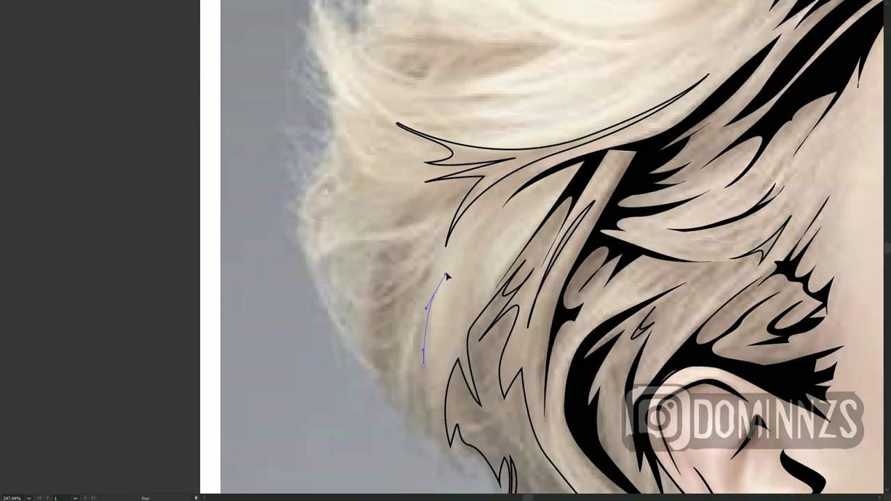
left_click_drag(407, 413, 435, 385)
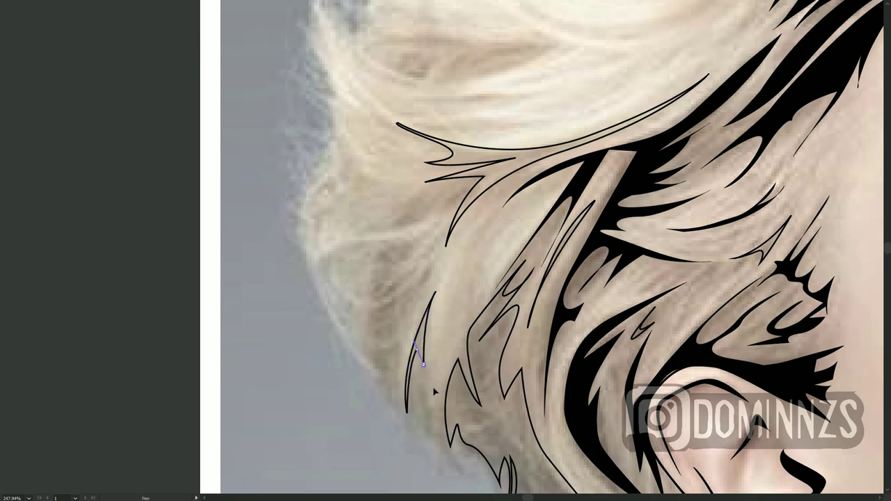
scroll(449, 326, "up", 3)
scroll(468, 258, "right", 5)
Draw and close a crescent-shaped strand in the upper-left hair
left_click(326, 309)
left_click_drag(376, 359, 398, 367)
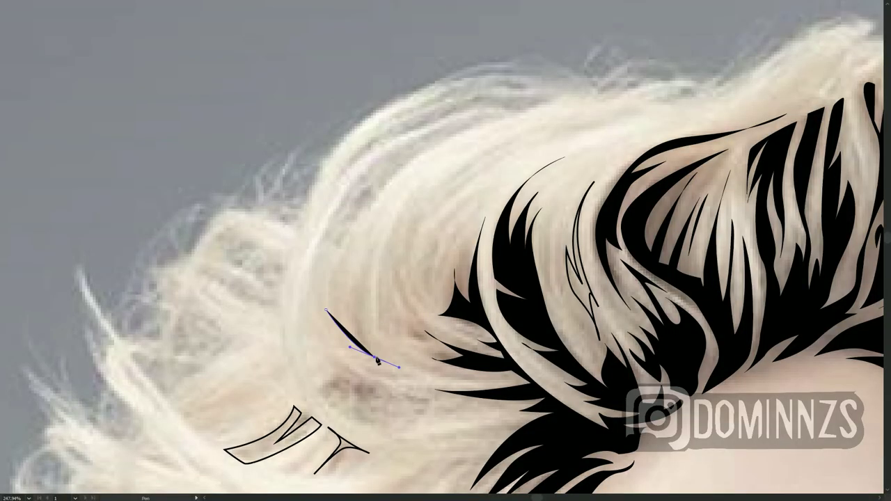
left_click_drag(377, 250, 408, 195)
left_click(326, 309)
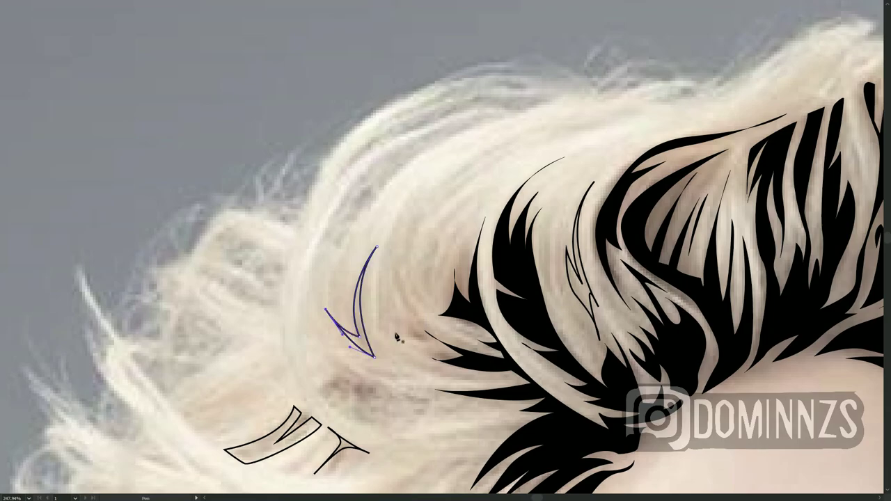
scroll(399, 338, "down", 3)
scroll(417, 278, "left", 5)
scroll(418, 278, "down", 1)
Trace a long strand along the top of the hair and down its side
left_click_drag(363, 283, 384, 297)
left_click(599, 123)
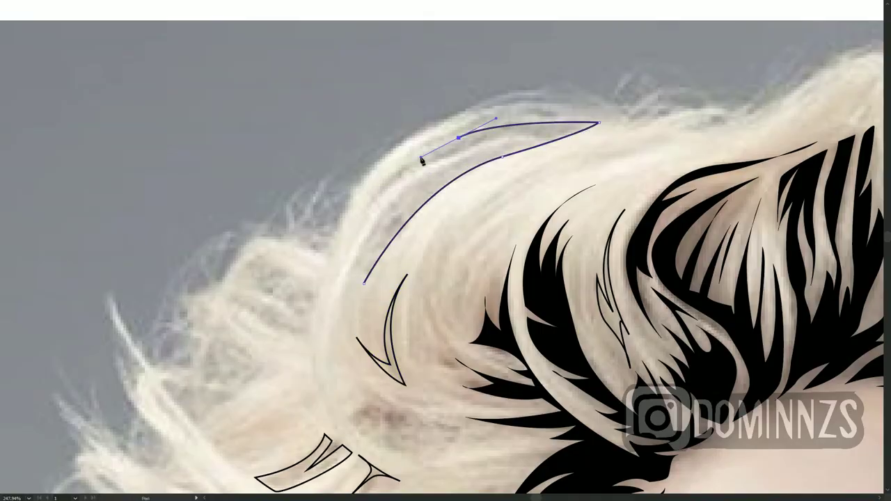
left_click(356, 211)
left_click(479, 143)
mouse_move(334, 322)
left_mouse_down()
mouse_move(343, 299)
mouse_move(374, 279)
left_mouse_up()
left_click(375, 256)
scroll(423, 344, "down", 3)
Draw and close two small strands below the crescent, lower in the hair
left_click(422, 343, "ctrl")
left_click(421, 343)
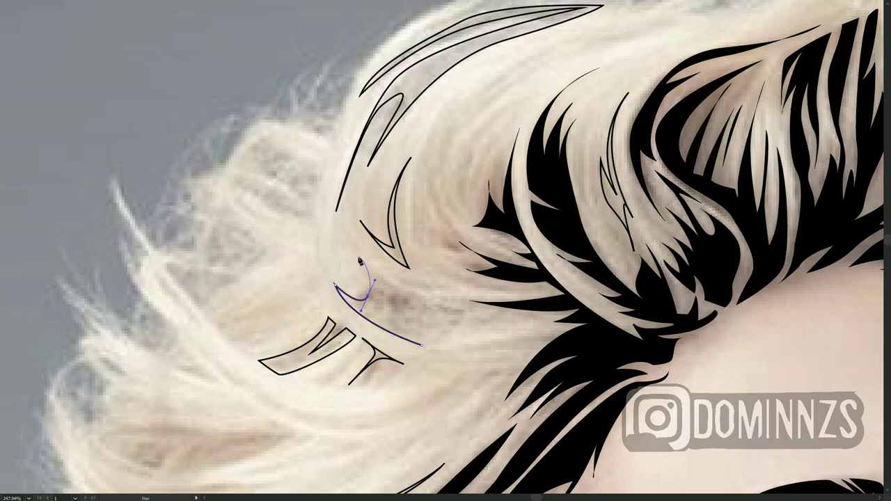
left_click(459, 307)
left_click(420, 343)
left_click(429, 375)
left_click(510, 368)
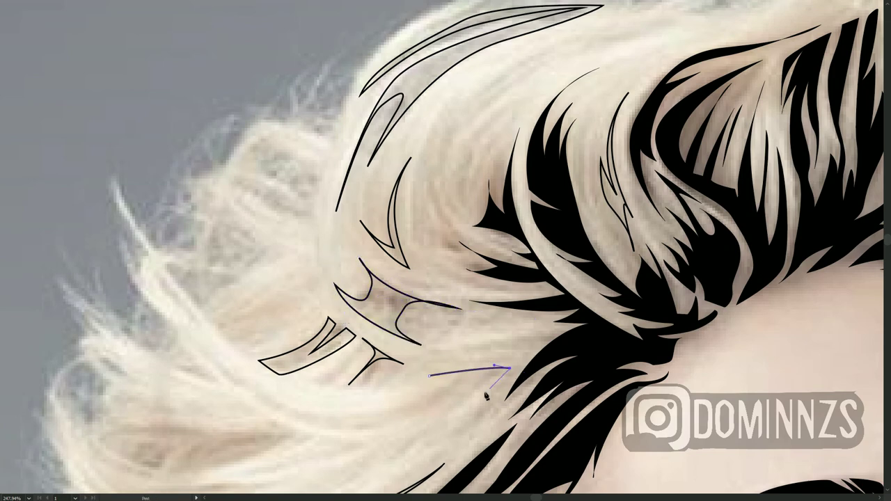
left_click_drag(417, 439, 407, 446)
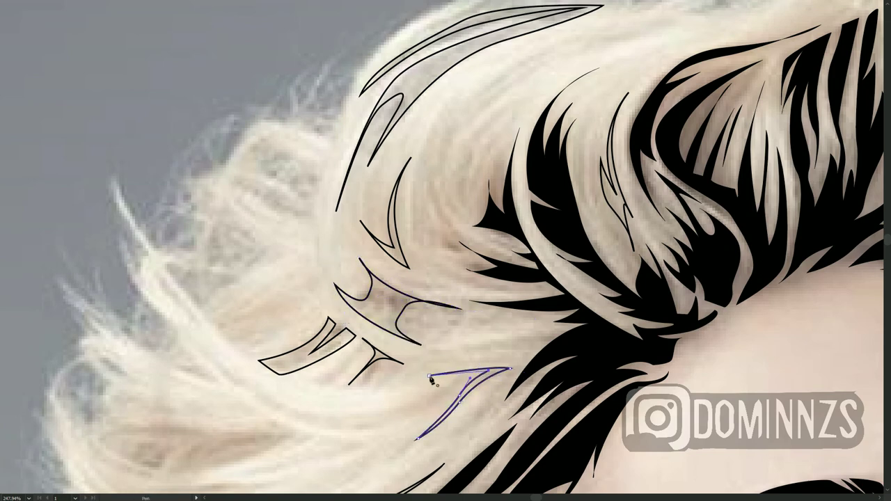
left_click(430, 377)
Add a thin closed strand across the left hair with a curved strand inside it
mouse_move(307, 421)
left_mouse_down()
mouse_move(514, 239)
mouse_move(529, 268)
left_mouse_up()
left_click(311, 263)
left_click(313, 245)
left_click(311, 263)
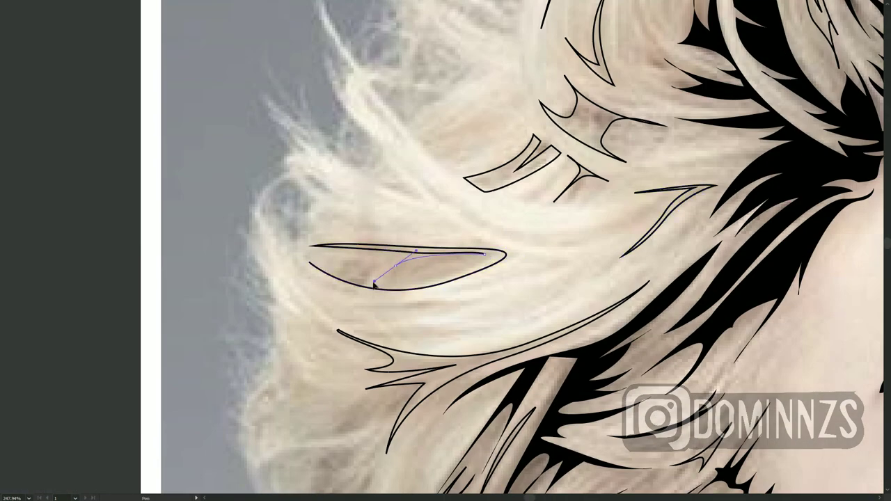
left_click_drag(377, 285, 422, 282)
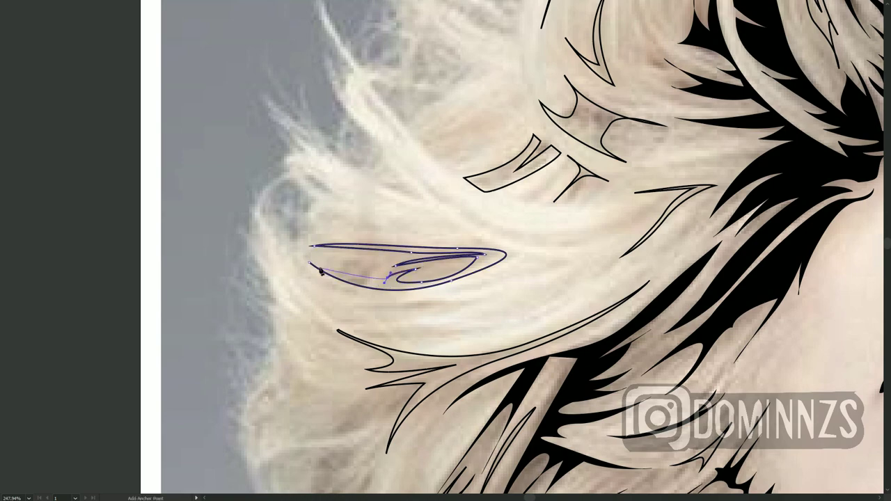
scroll(422, 268, "down", 5)
scroll(348, 313, "right", 3)
scroll(278, 357, "right", 5)
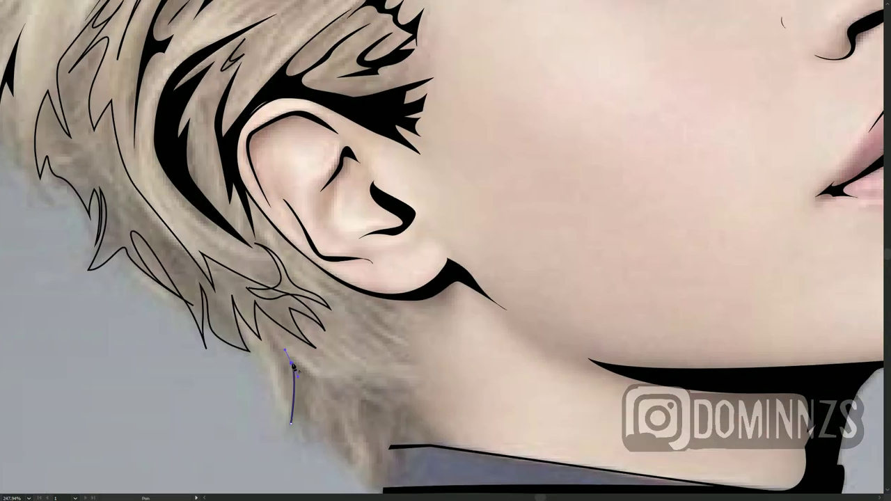
Trace a spiky strand in the nape hair above the collar
left_click_drag(365, 380, 348, 372)
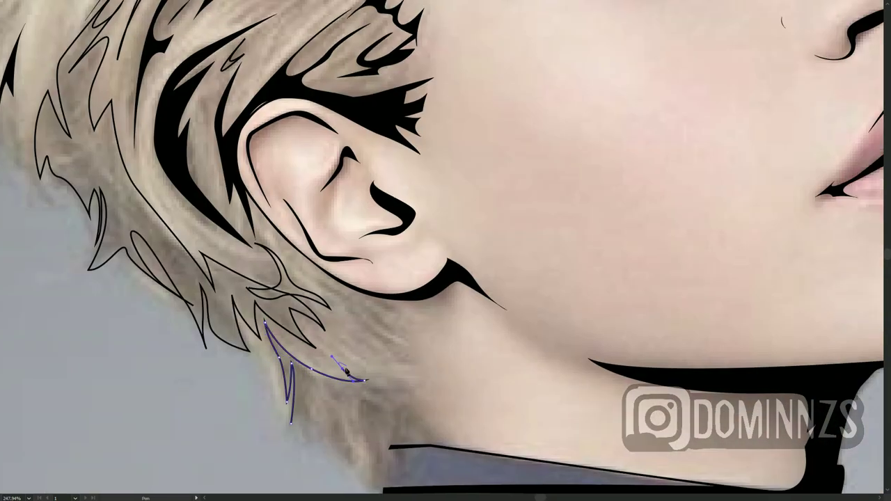
left_click(433, 391)
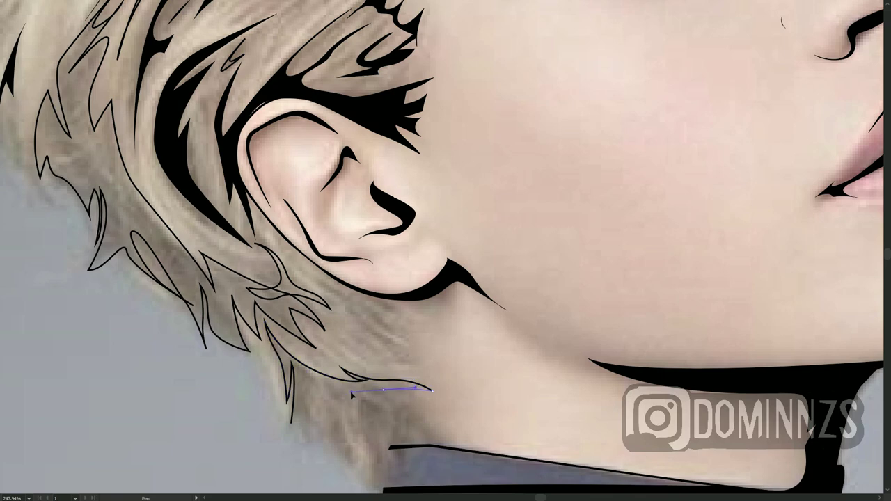
left_click(390, 389, "ctrl")
scroll(396, 376, "down", 1)
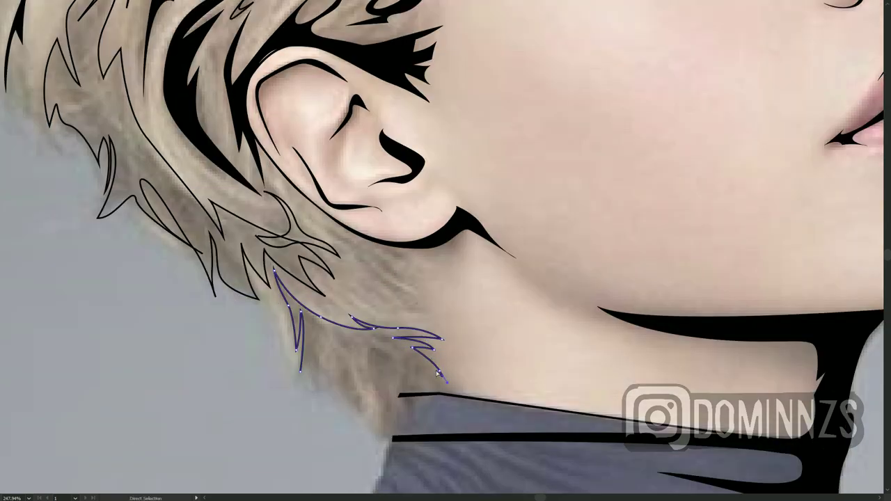
left_click(460, 396)
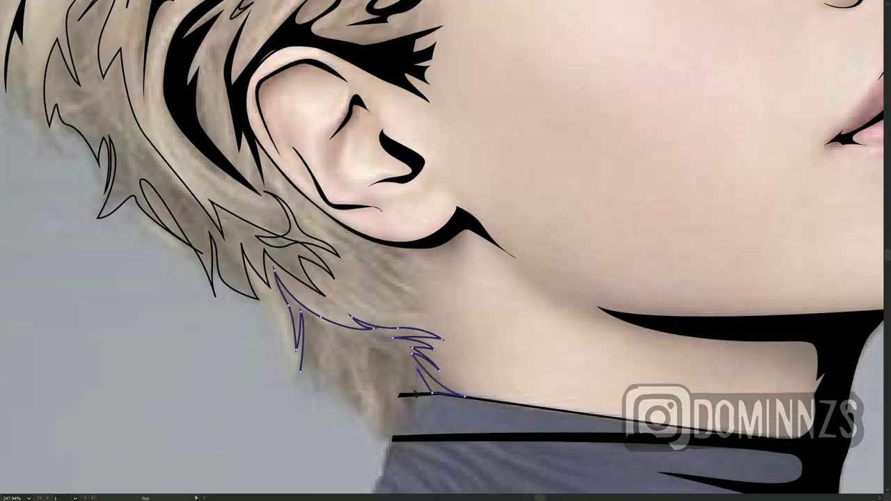
Undo a stray path near the neck, then trace a strand leftward along the nape
left_click(382, 338)
left_click_drag(392, 365, 394, 403)
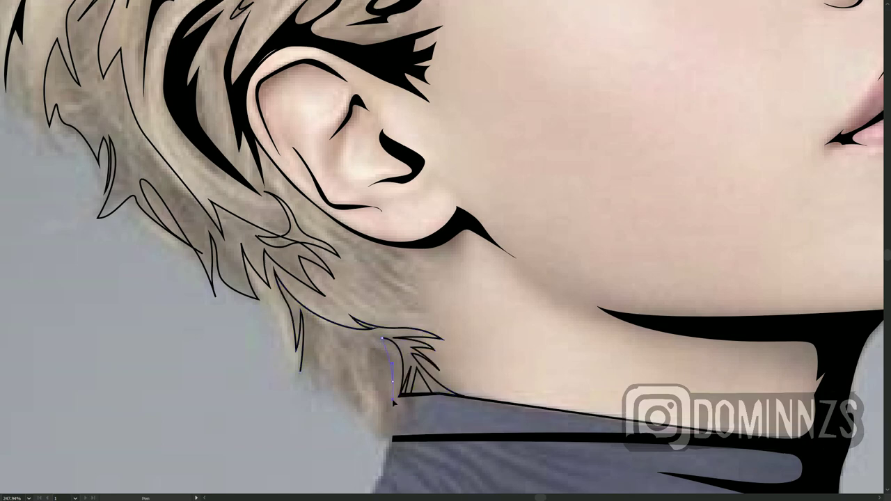
key("ctrl+z")
key("ctrl+z")
left_click(393, 437)
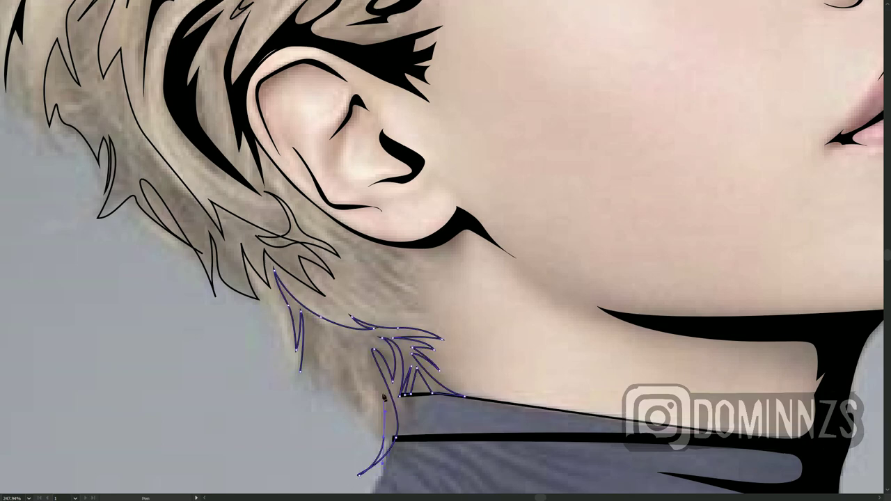
left_click(358, 475)
left_click(357, 366)
left_click(360, 409)
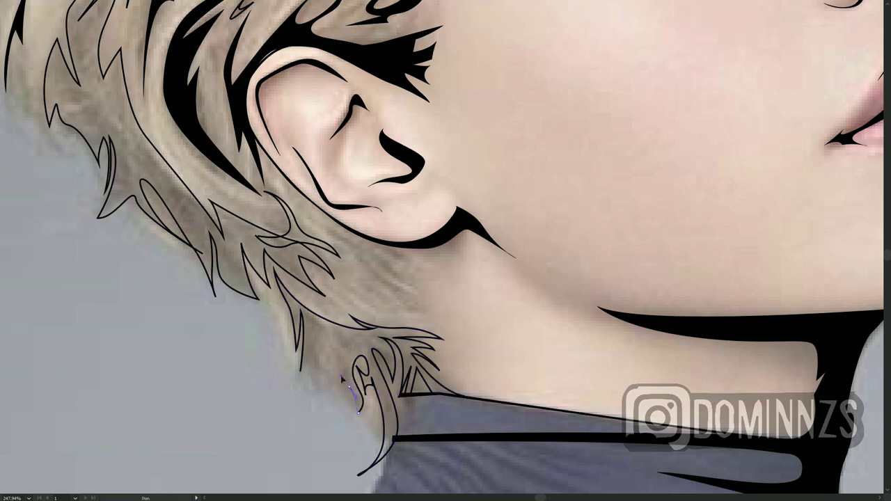
left_click(343, 379)
left_click_drag(319, 377, 319, 402)
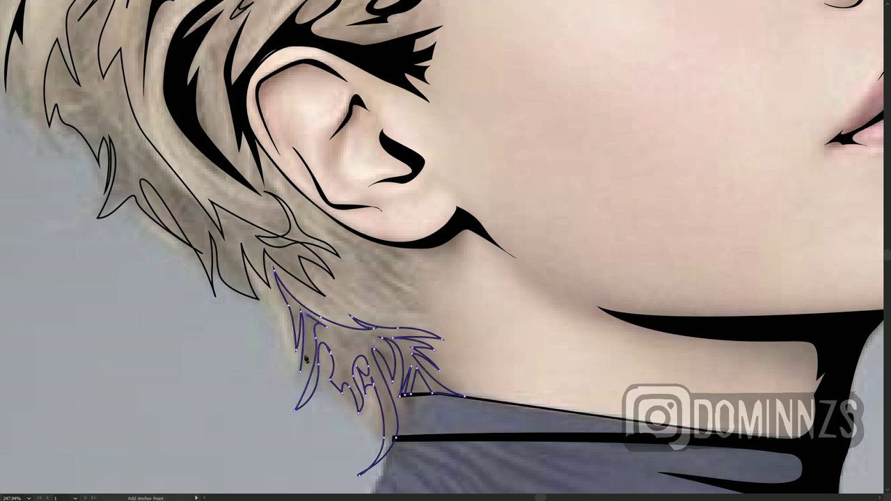
Draw a zigzag strand beside the earlobe, starting a small strand above it
left_click(379, 308)
left_click_drag(426, 311, 440, 319)
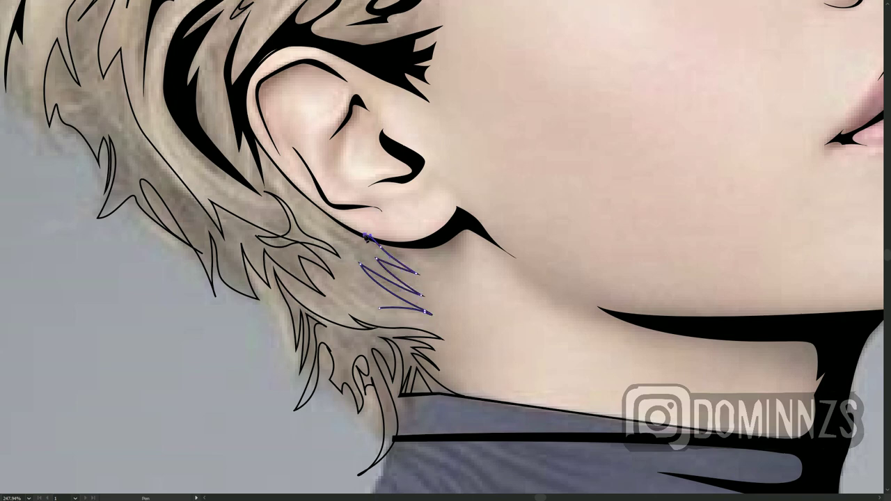
left_click(435, 298)
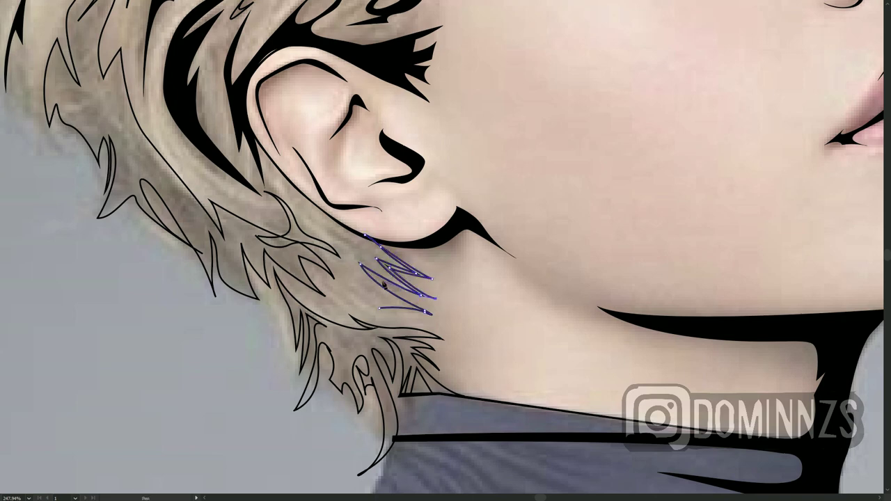
left_click(382, 286)
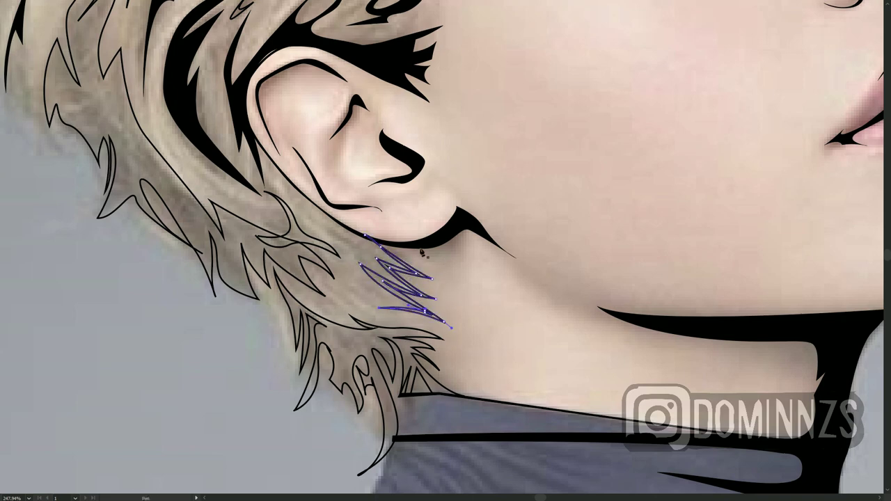
left_click_drag(449, 278, 462, 253)
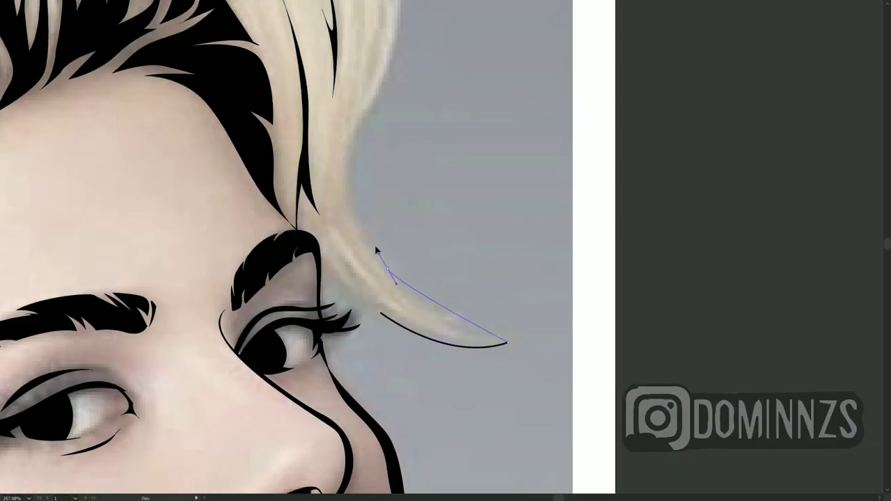
Finish a last strand beside the eyebrow, then hide the photo layer in the Layers panel
left_click(483, 345)
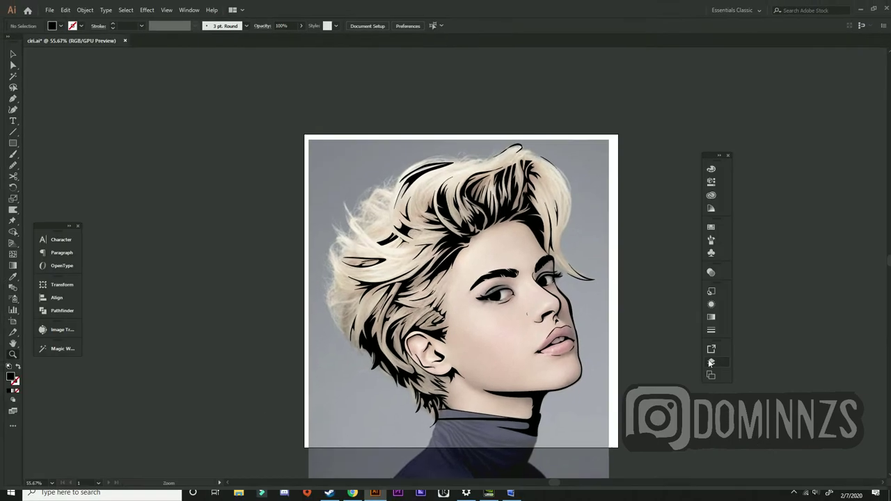
left_click(710, 363)
left_click(601, 298)
left_click(602, 289)
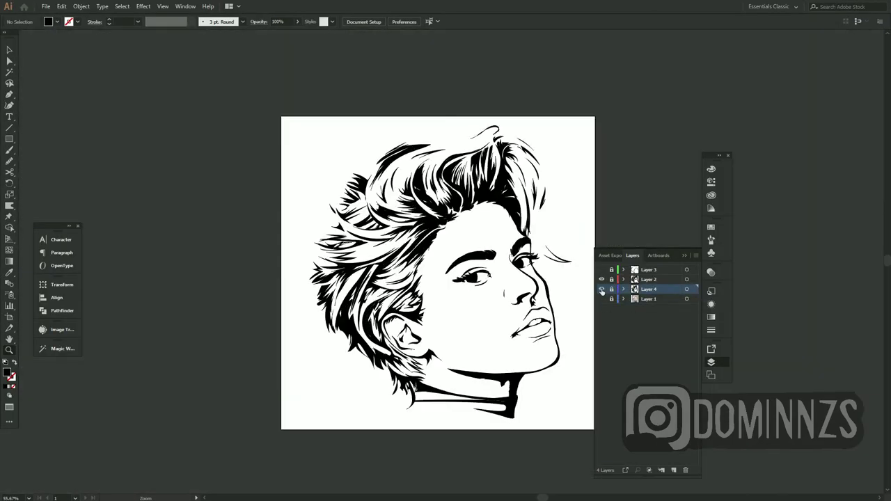